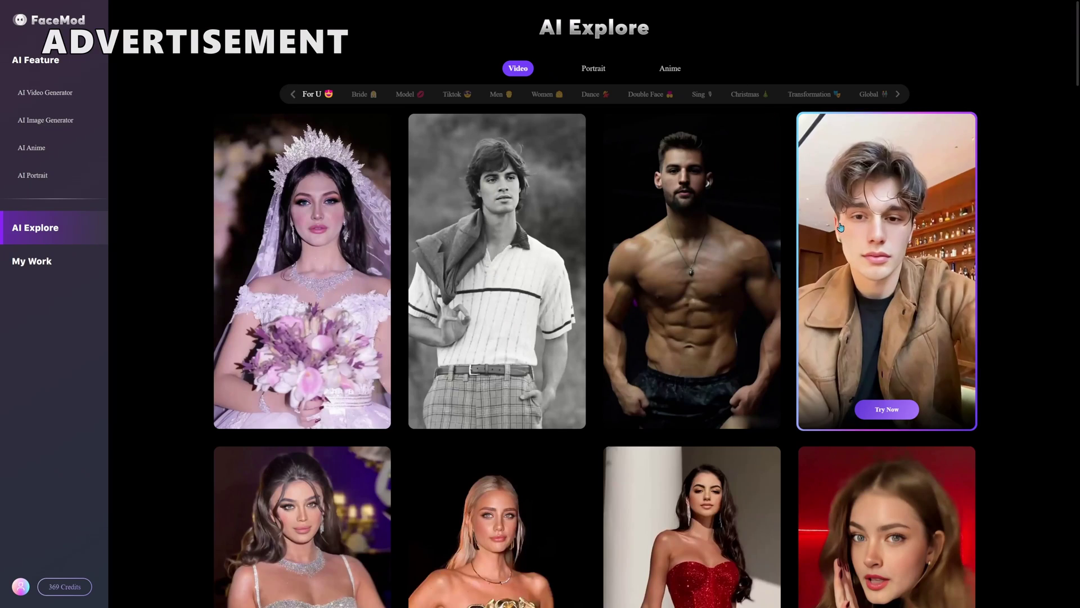
Swap the face in the brown-jacket selfie video with the first saved face, and accept the uploaded 6-second clip.
left_click(840, 228)
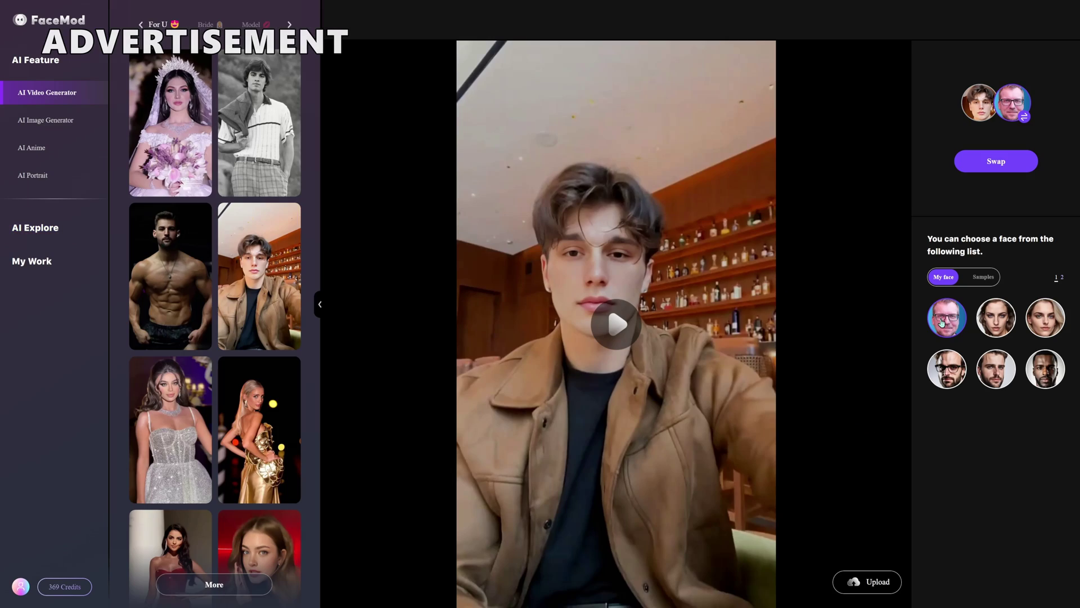
left_click(996, 161)
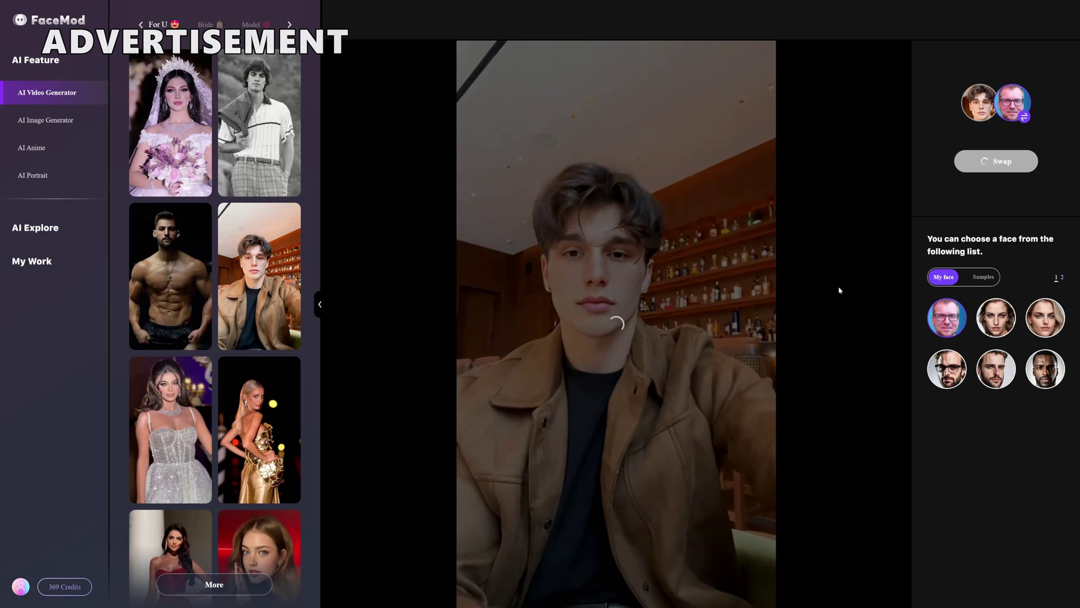
left_click(632, 321)
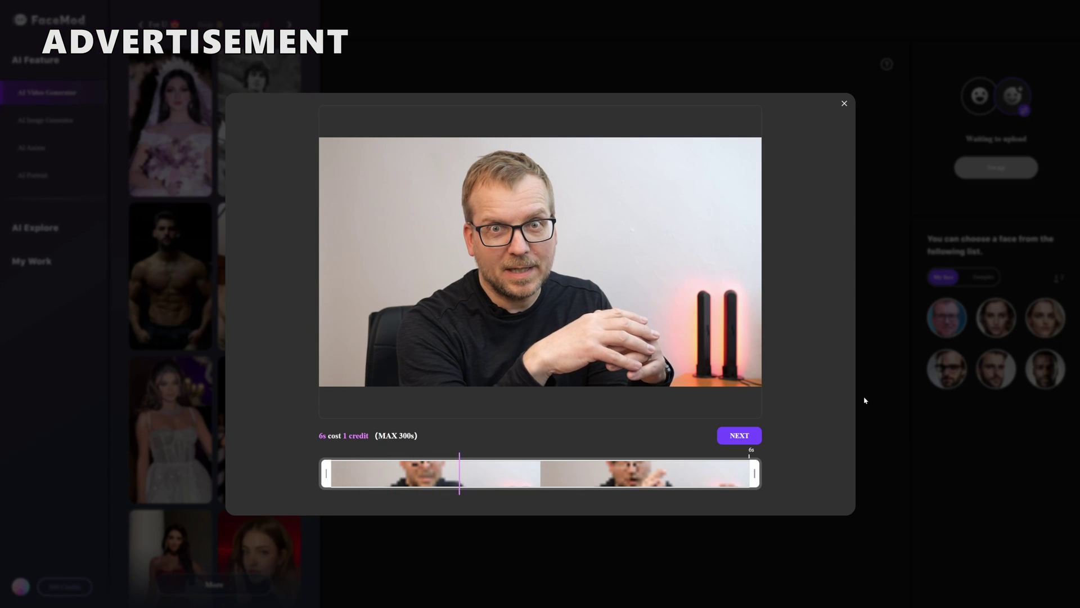
left_click(741, 436)
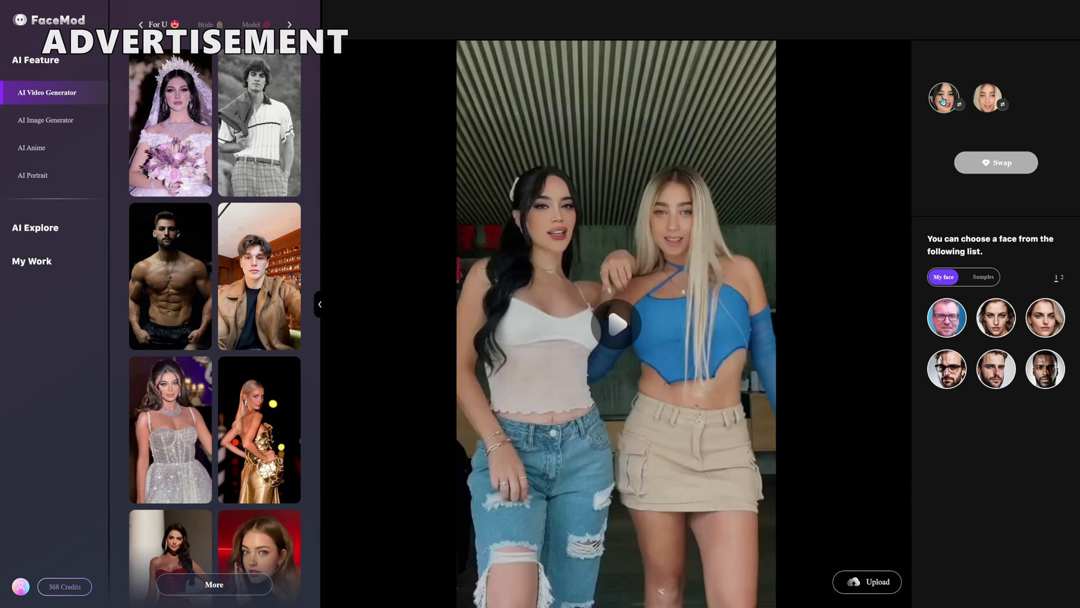
Assign the second saved face to the dark-haired woman and the third to the blonde woman, and start the face swap.
left_click(992, 333)
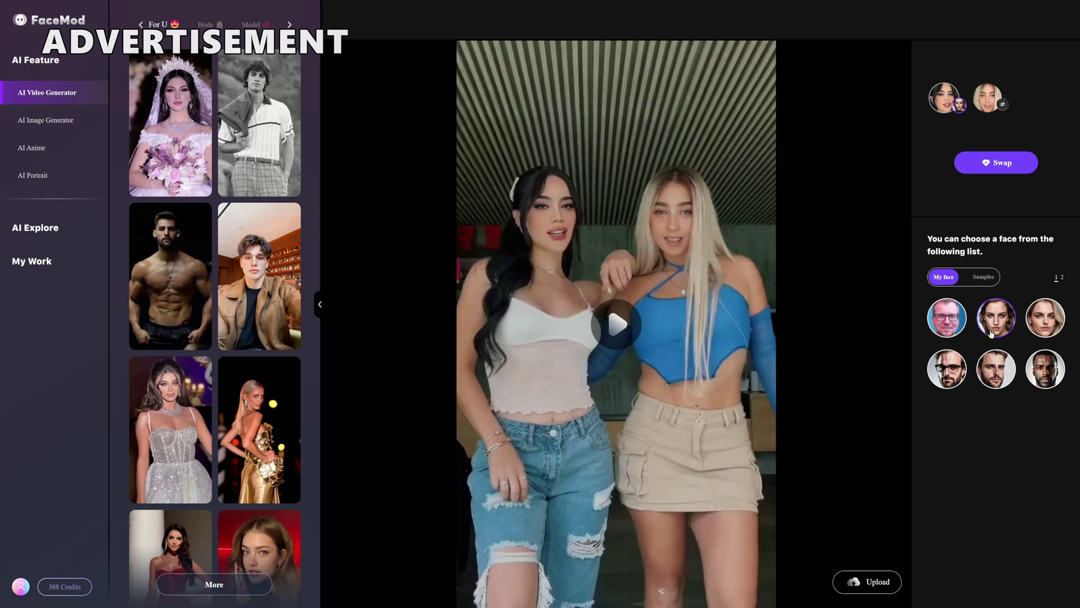
left_click(990, 102)
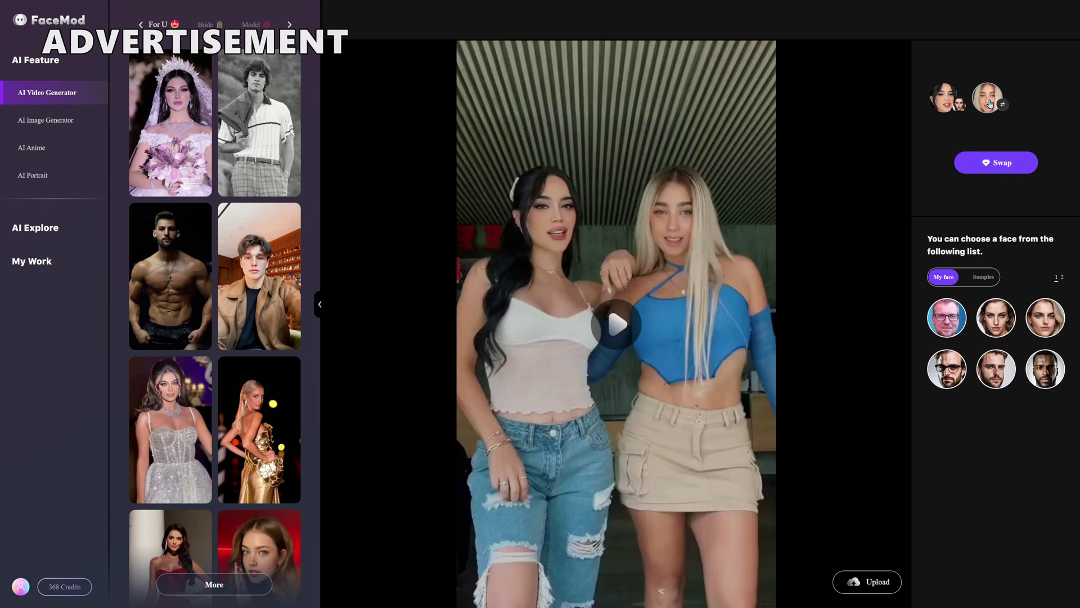
left_click(1059, 320)
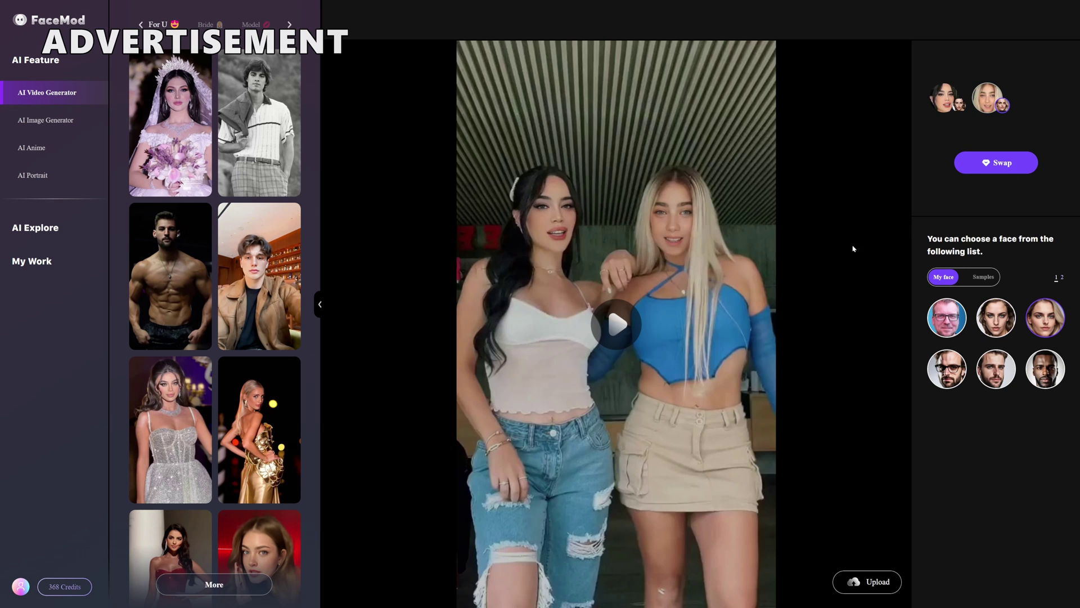
left_click(996, 162)
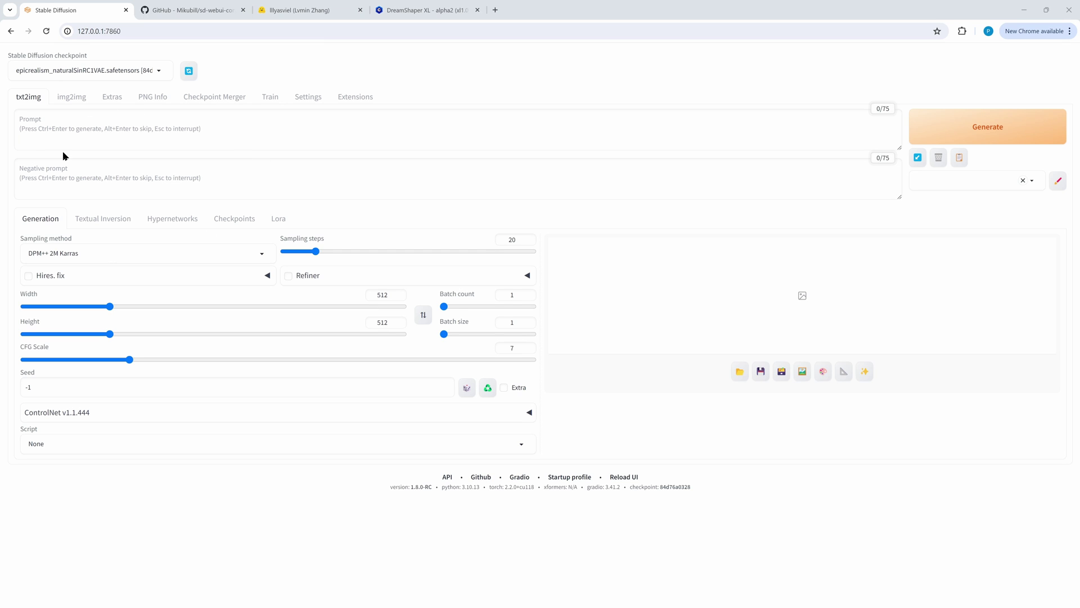
Copy the sd-webui-controlnet git URL from the Installation section of its GitHub README.
left_click(164, 12)
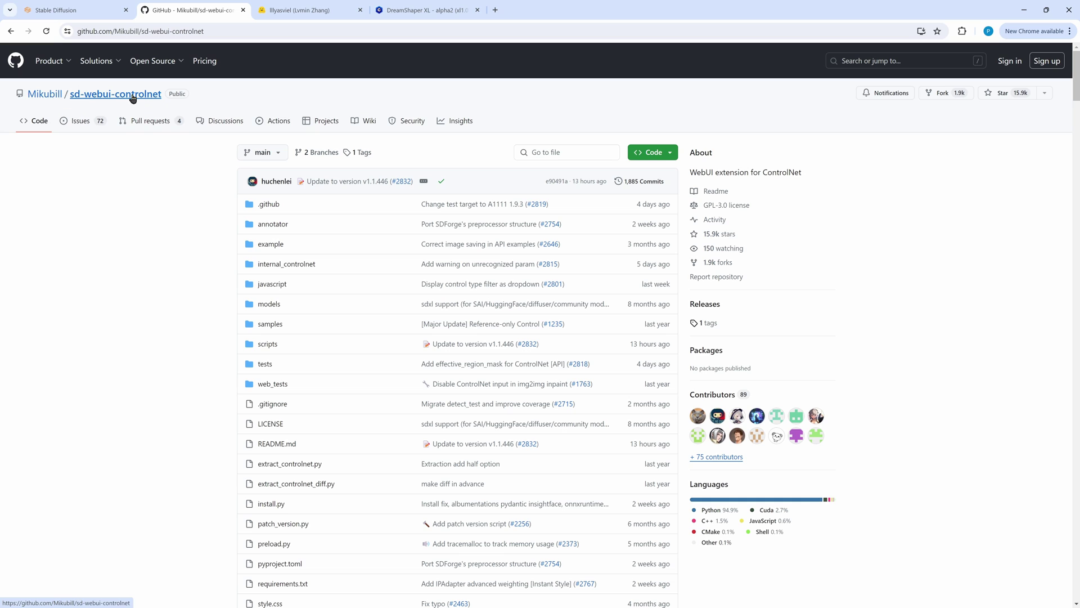
scroll(124, 264, "down", 1)
scroll(127, 281, "down", 20)
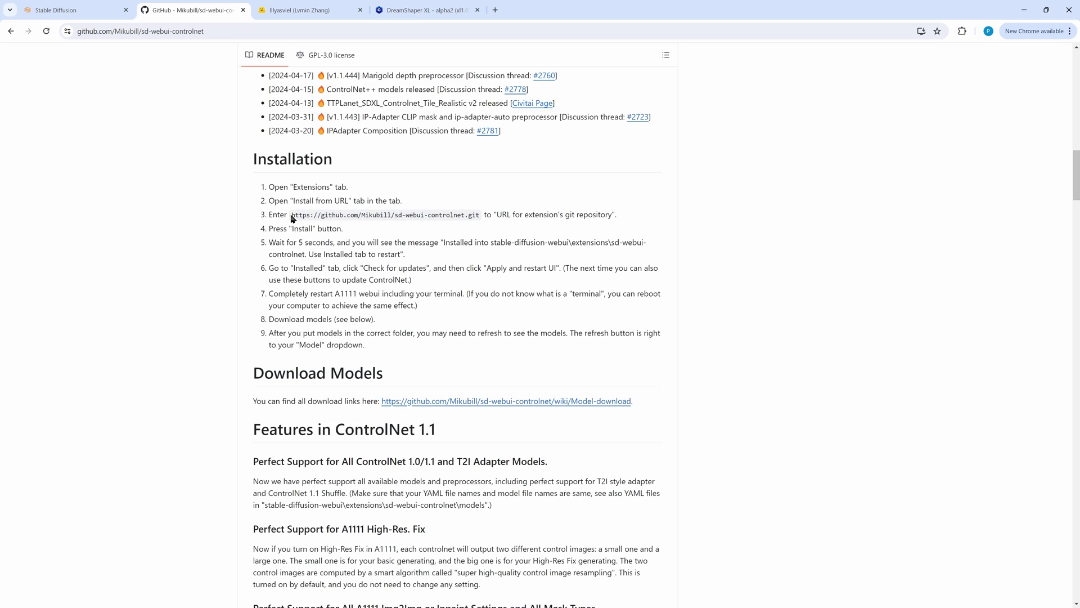
left_click_drag(291, 217, 477, 218)
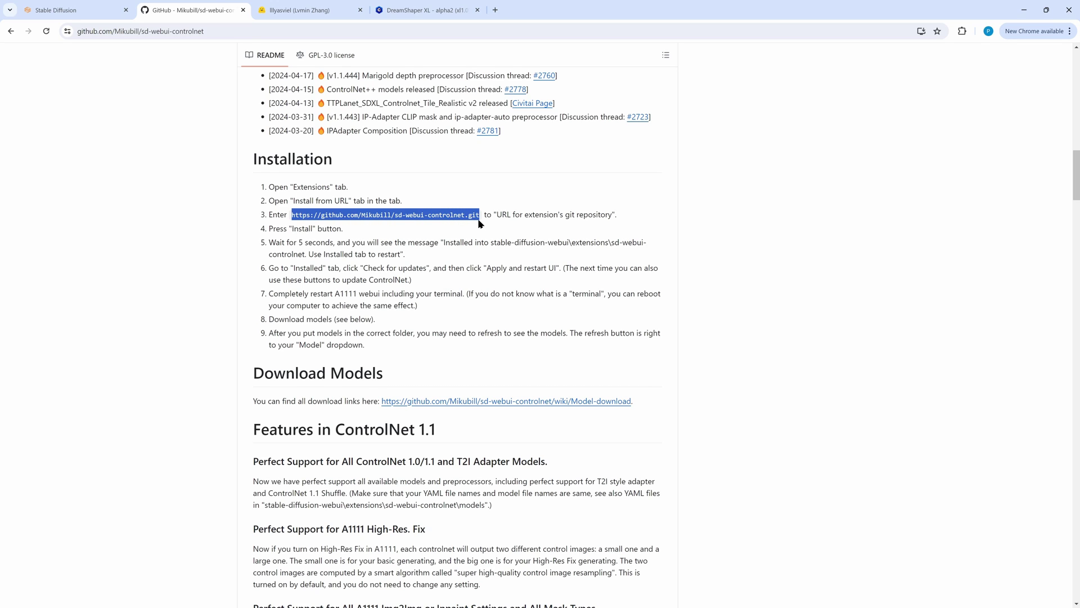
right_click(459, 216)
left_click(456, 229)
Install the ControlNet extension in the Stable Diffusion web UI from the copied sd-webui-controlnet git URL.
left_click(52, 10)
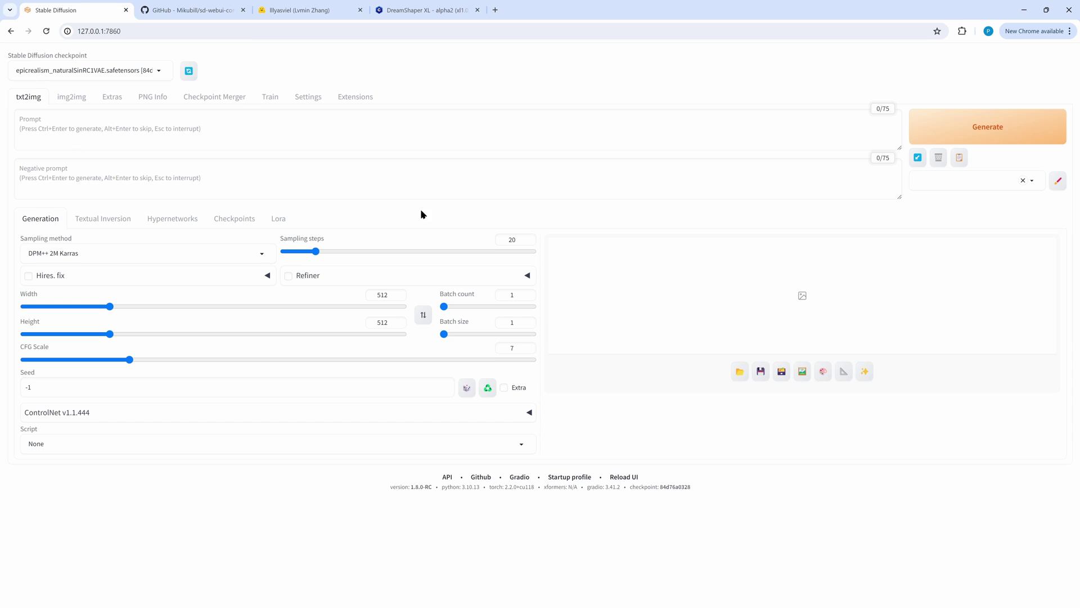
left_click(361, 100)
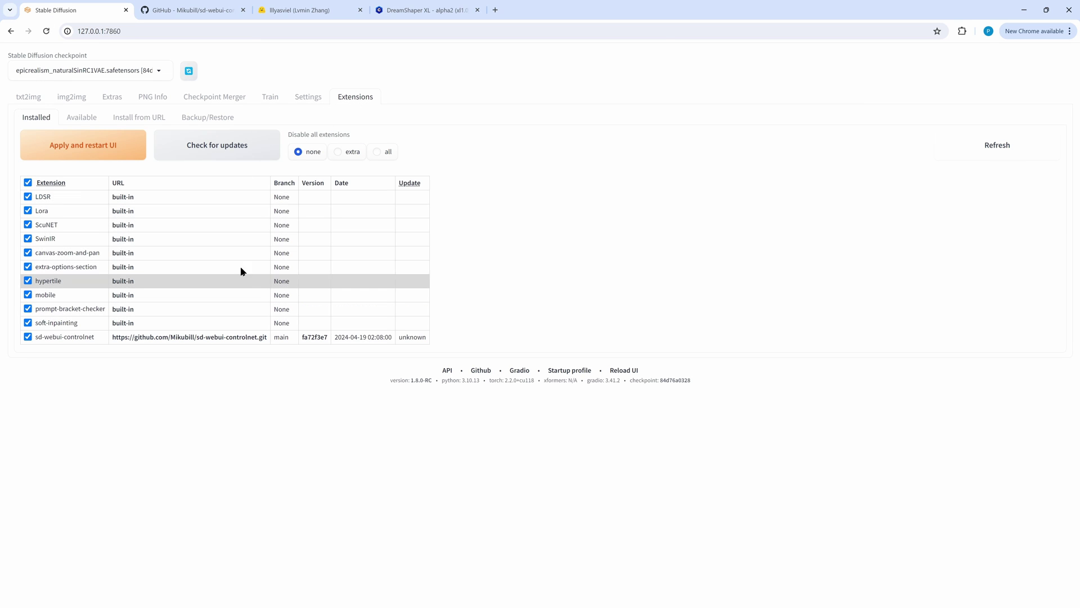
left_click(145, 119)
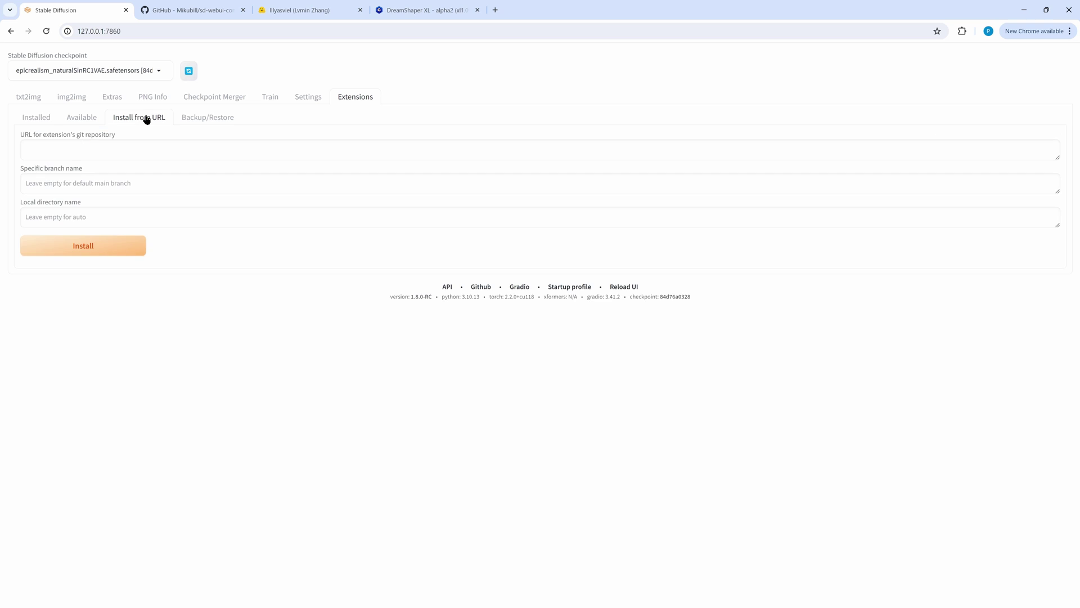
left_click(102, 150)
right_click(102, 150)
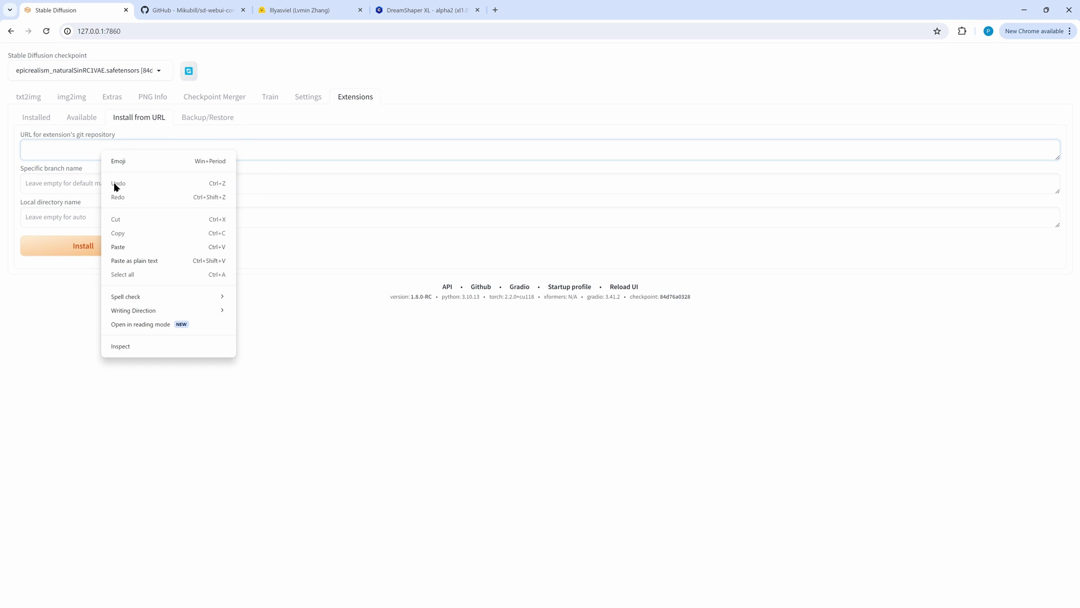
left_click(126, 250)
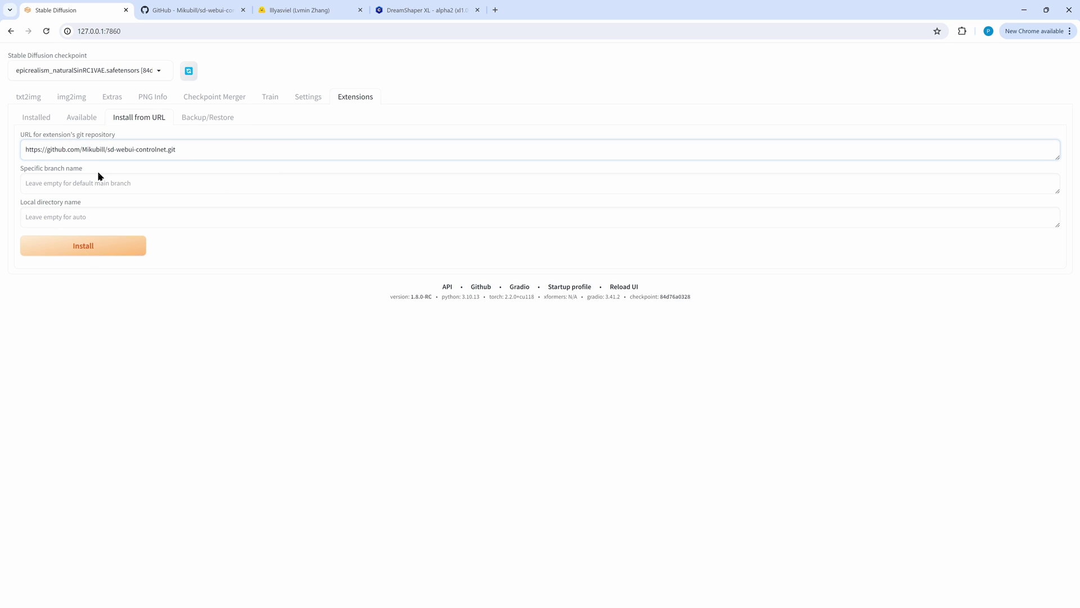
left_click(77, 254)
Check the installed extensions for updates and leave only sd-webui-controlnet enabled.
left_click(35, 117)
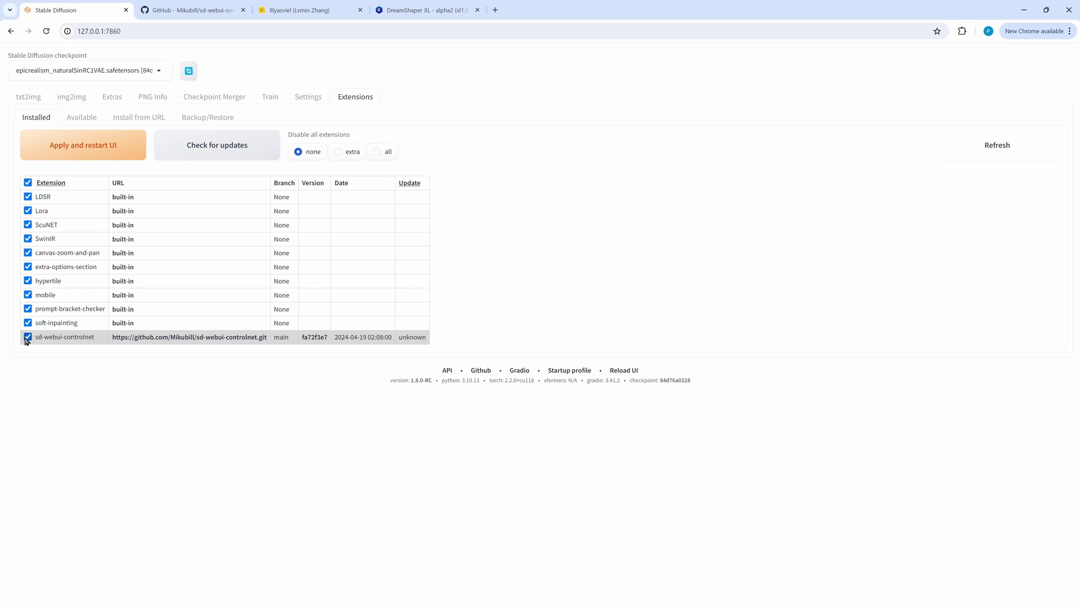
left_click(210, 144)
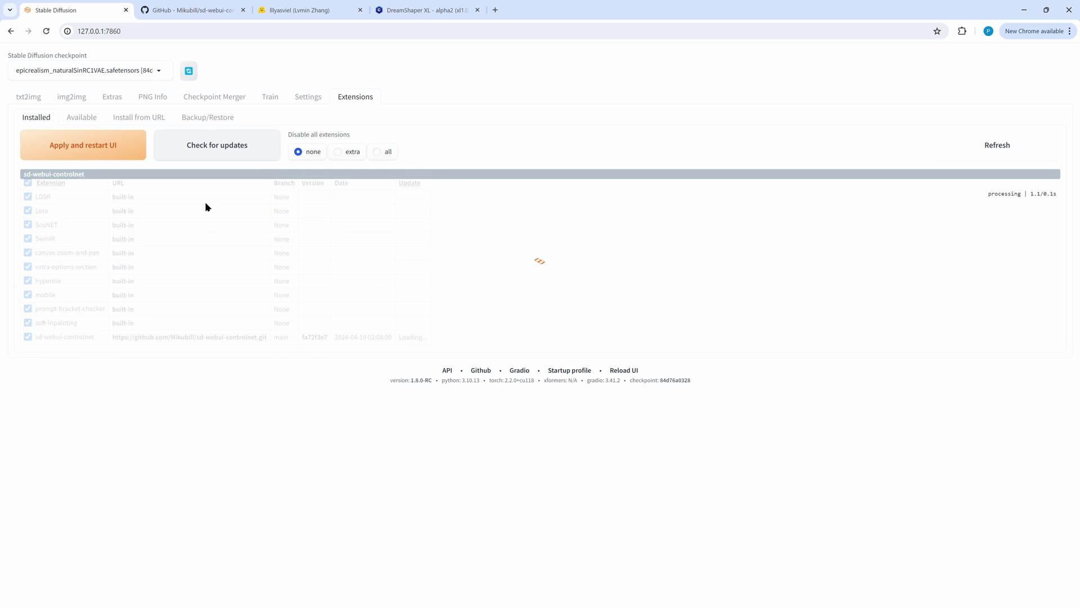
left_click(28, 208)
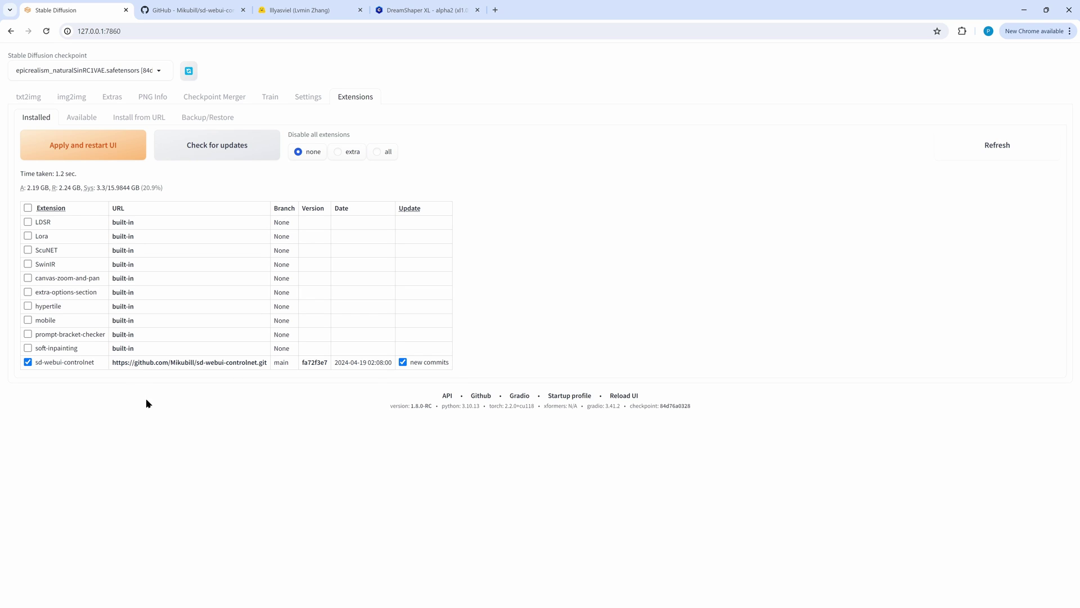
Apply the sd-webui-controlnet update with a UI restart, and review the extension's update status before returning to txt2img.
left_click(58, 157)
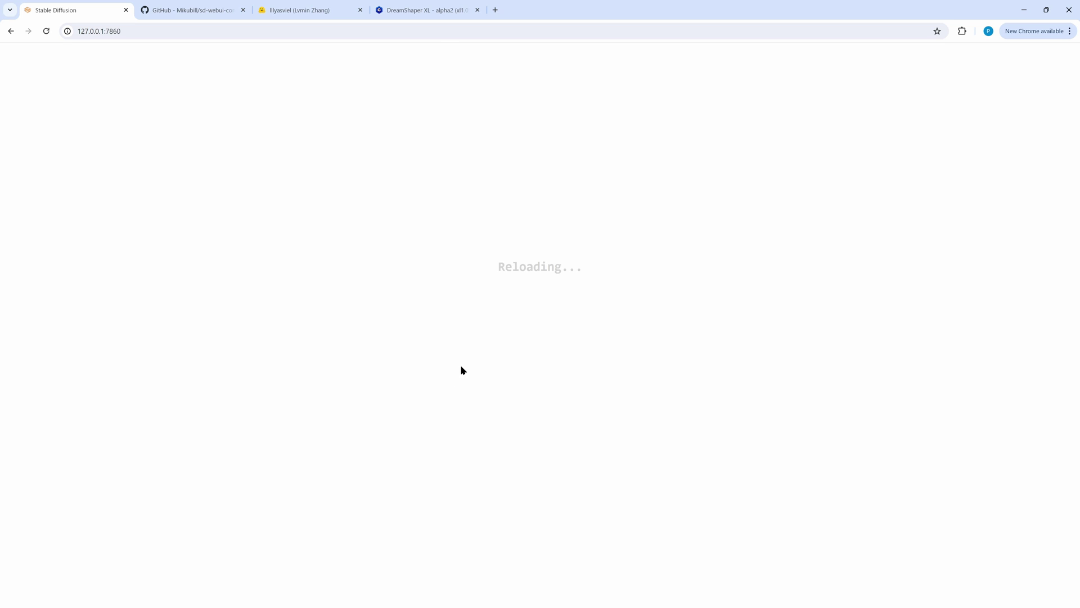
left_click(351, 101)
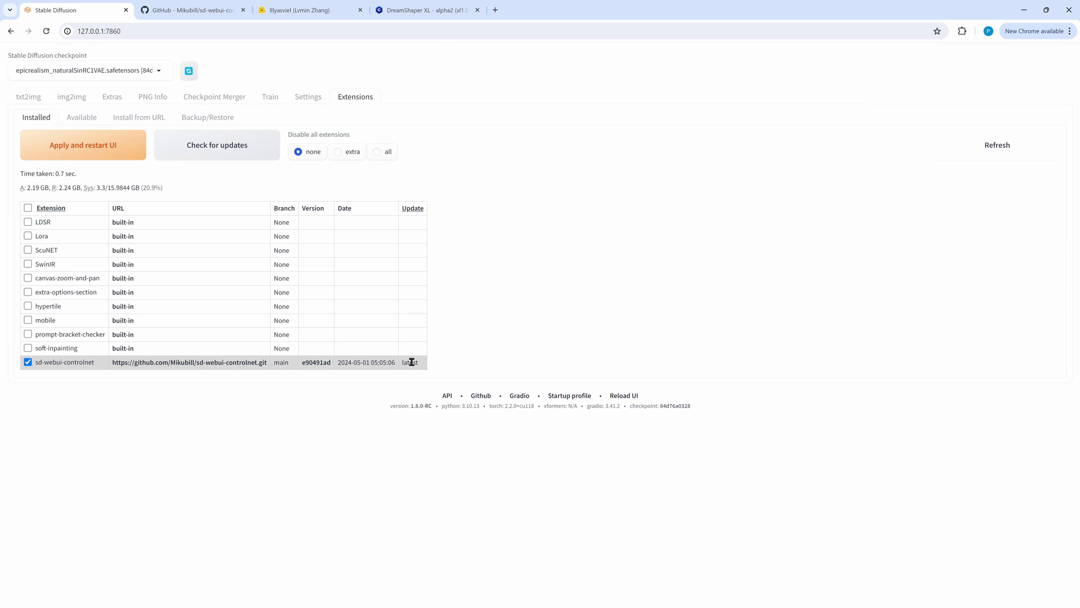
left_click(20, 98)
Open the file listing of the sd_control_collection repository on Hugging Face.
left_click(298, 10)
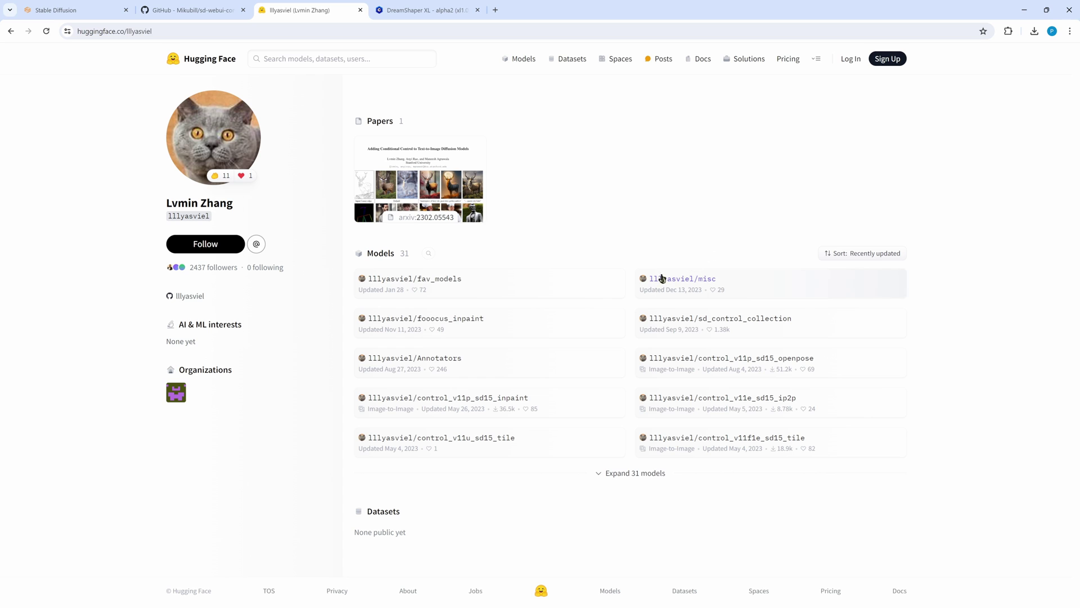
left_click(738, 319)
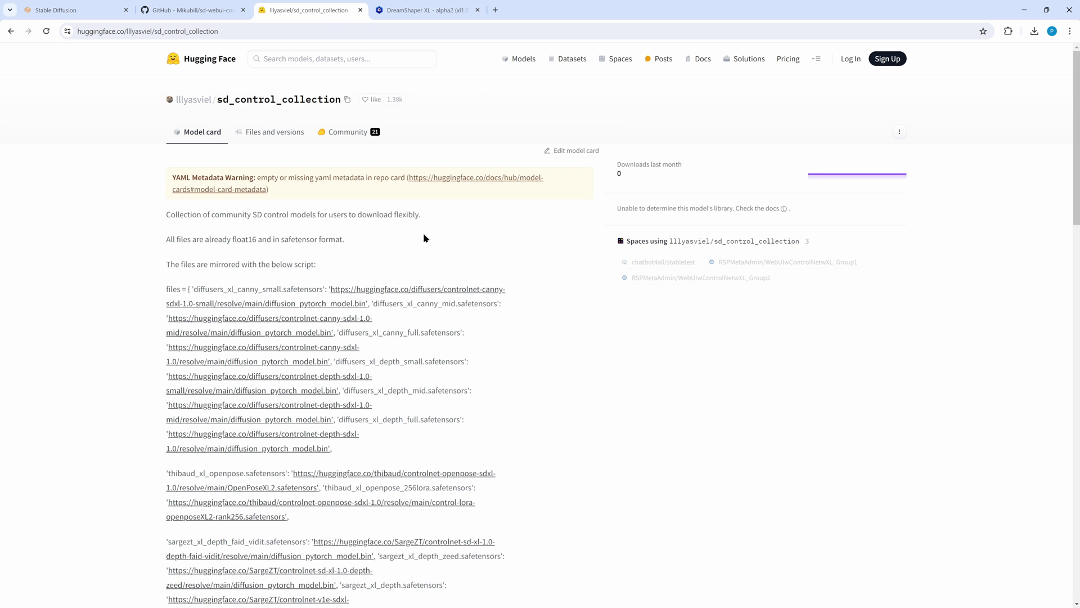
left_click(251, 134)
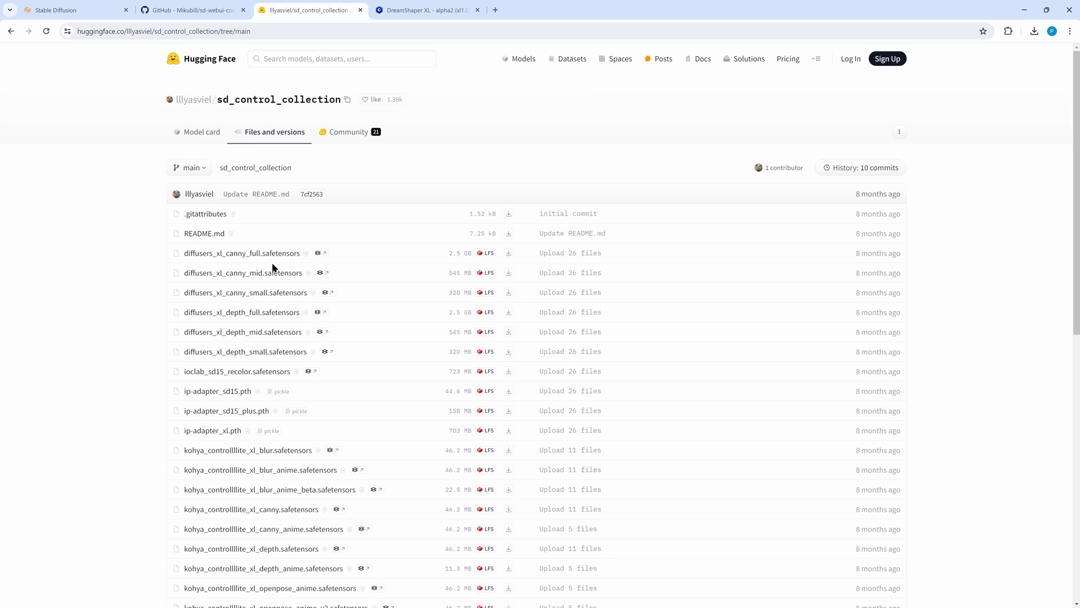
Download the diffusers_xl_canny_full, diffusers_xl_depth_full and thibaud_xl_openpose safetensors files.
left_click(509, 253)
left_click(508, 312)
scroll(427, 320, "down", 6)
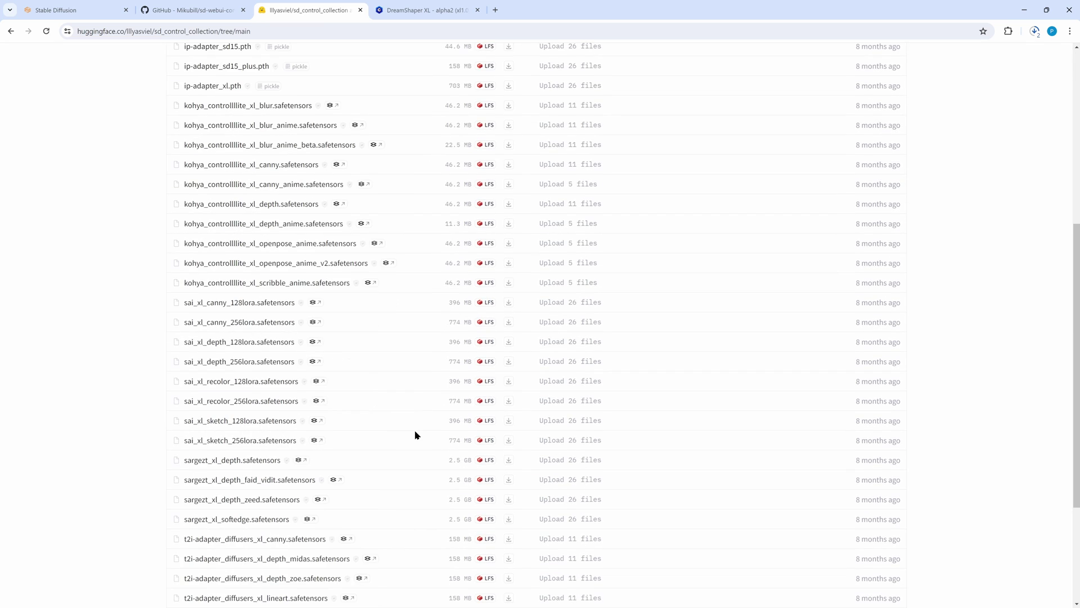
scroll(374, 328, "down", 3)
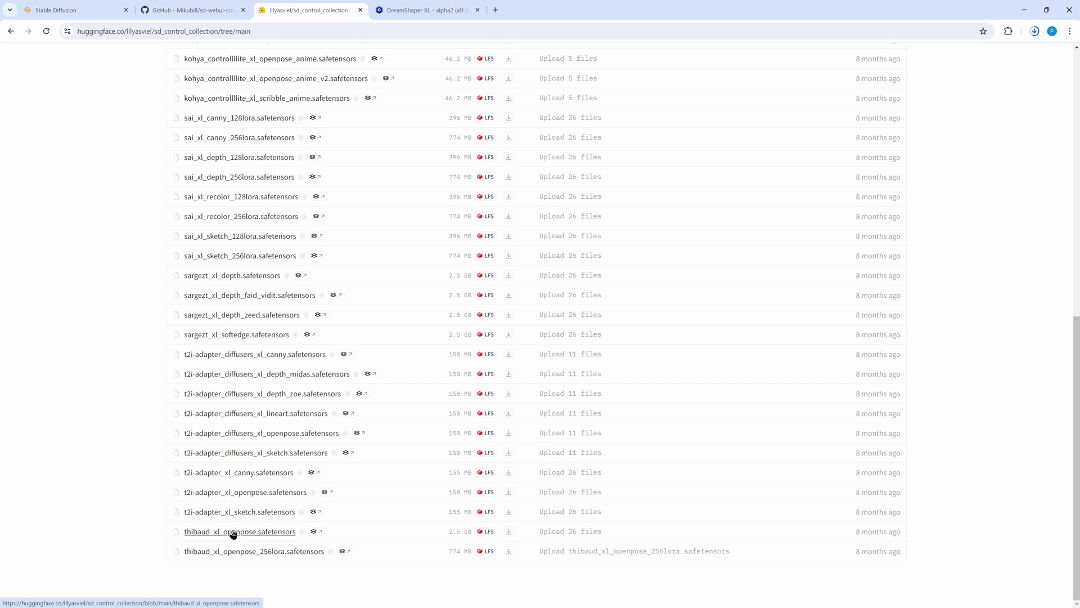
left_click(511, 532)
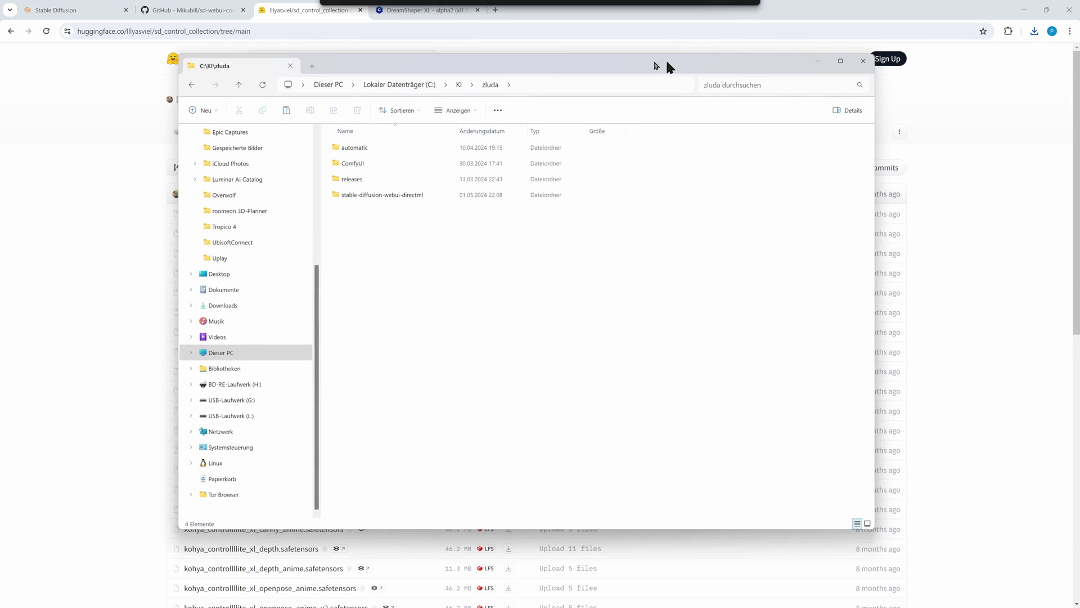
Paste the downloaded ControlNet model files into the models\ControlNet folder of stable-diffusion-webui-directml in File Explorer.
left_click_drag(666, 62, 641, 77)
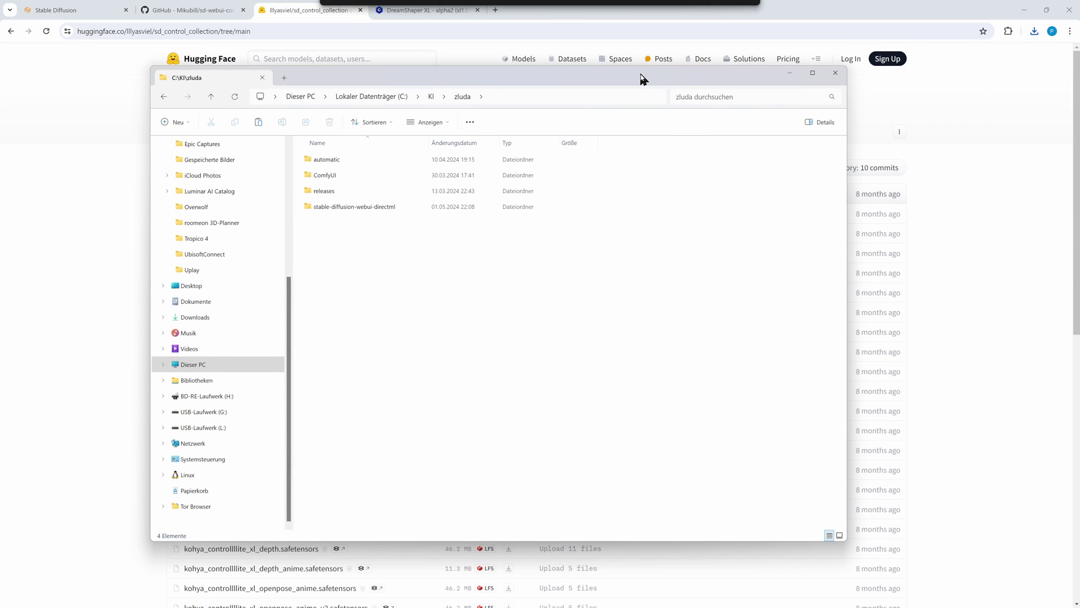
double_click(332, 208)
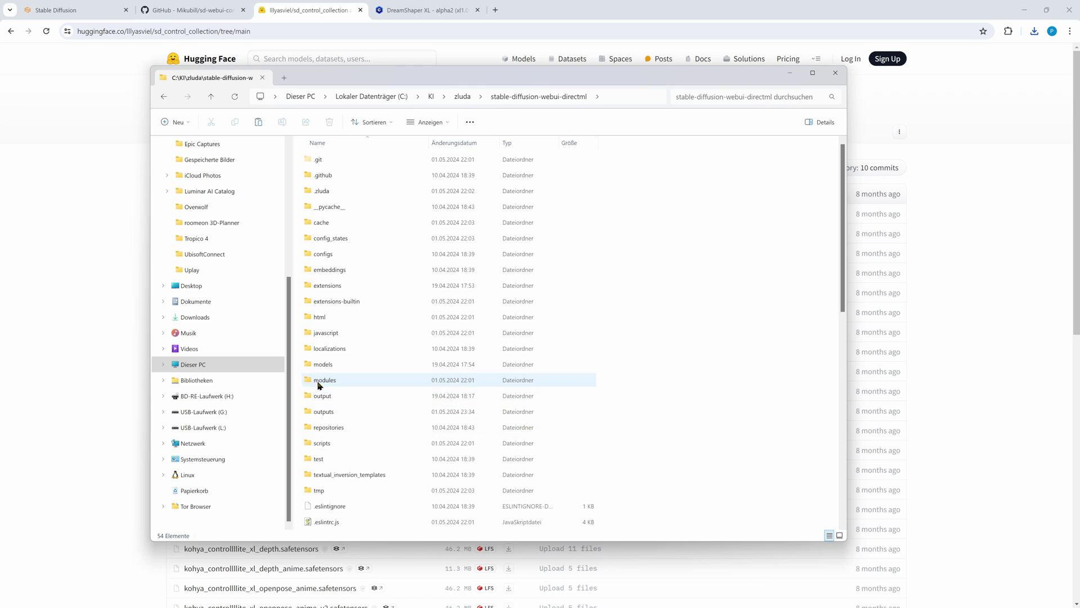
double_click(322, 366)
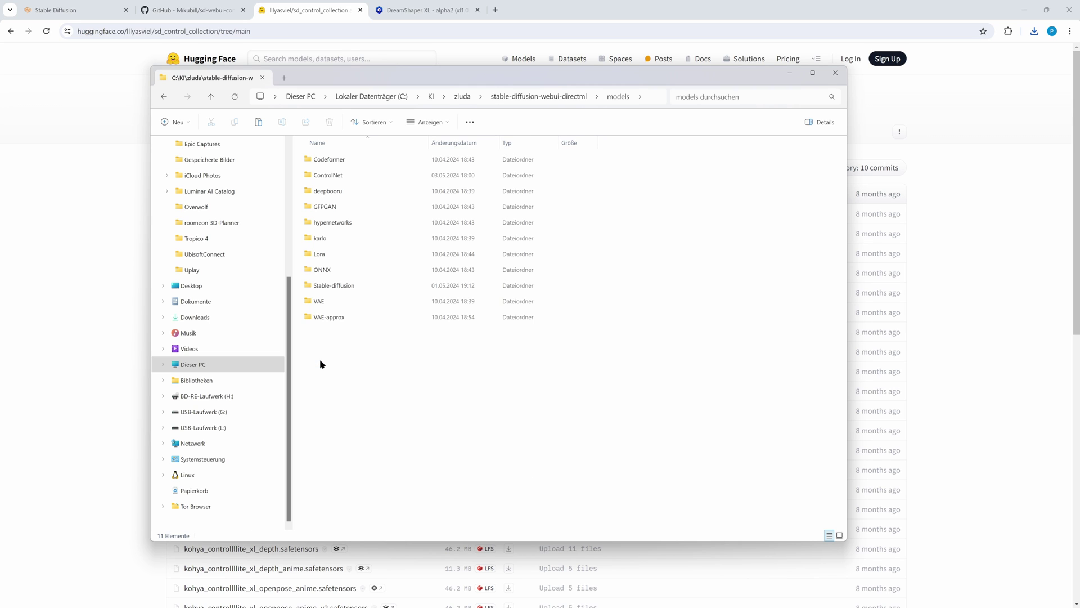
double_click(325, 174)
key("ctrl+v")
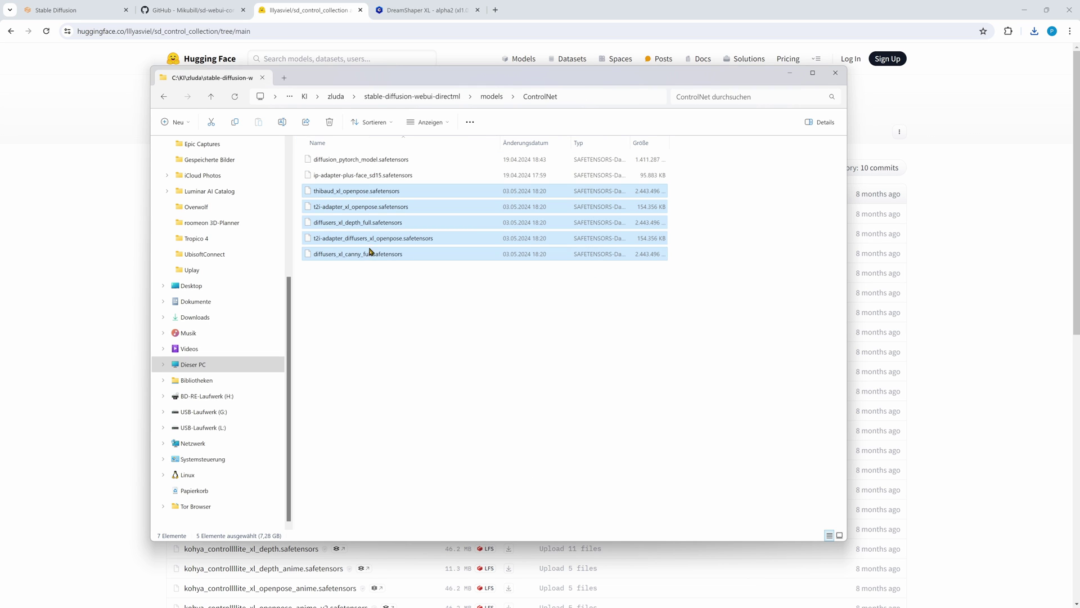
Bring up the DreamShaper XL alpha2 (xl1.0) page on Civitai and show the browser's downloads.
left_click(423, 10)
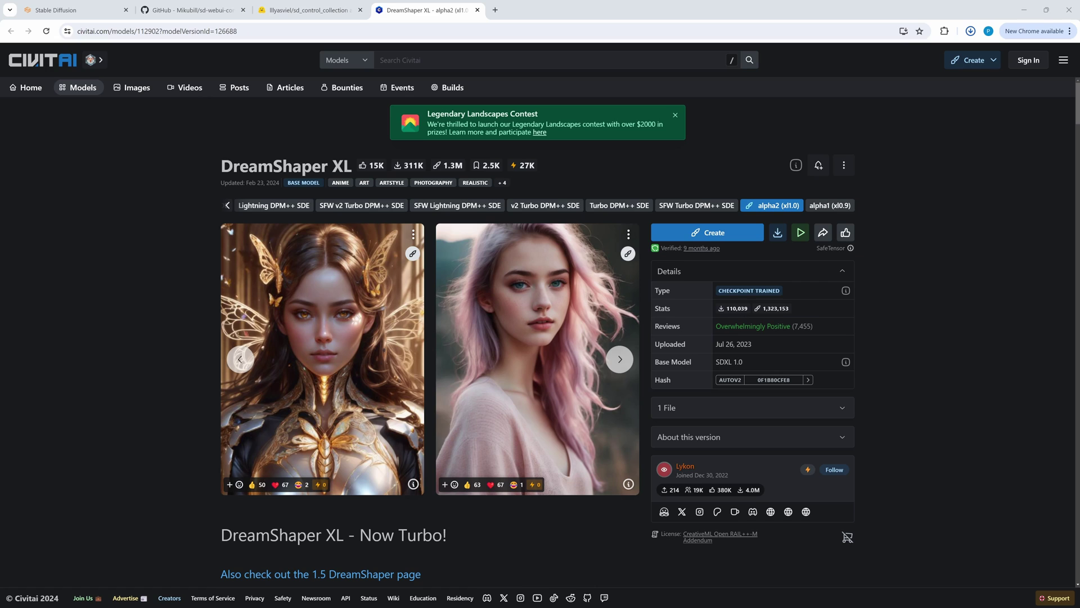
left_click(971, 31)
Paste the downloaded DreamShaper XL checkpoint into the models\Stable-diffusion folder of stable-diffusion-webui-directml in File Explorer.
left_click_drag(1079, 79, 707, 96)
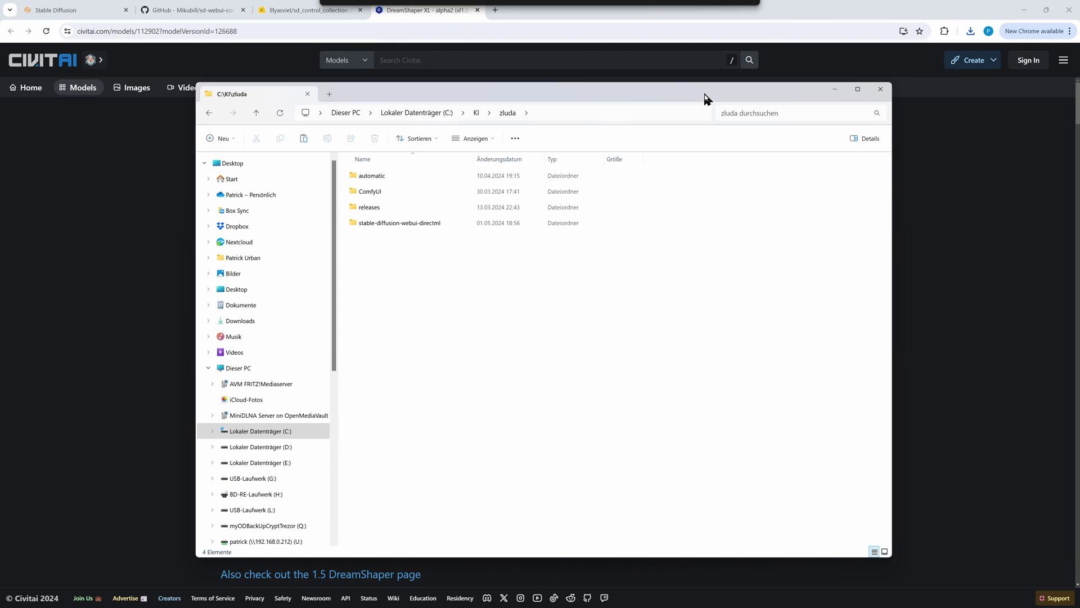
double_click(359, 224)
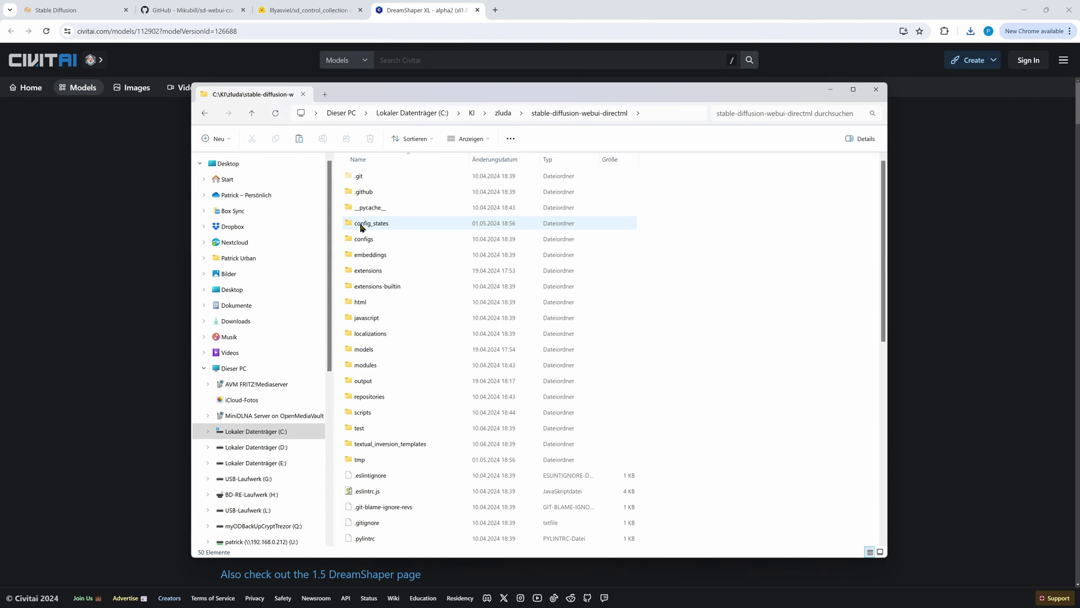
double_click(366, 349)
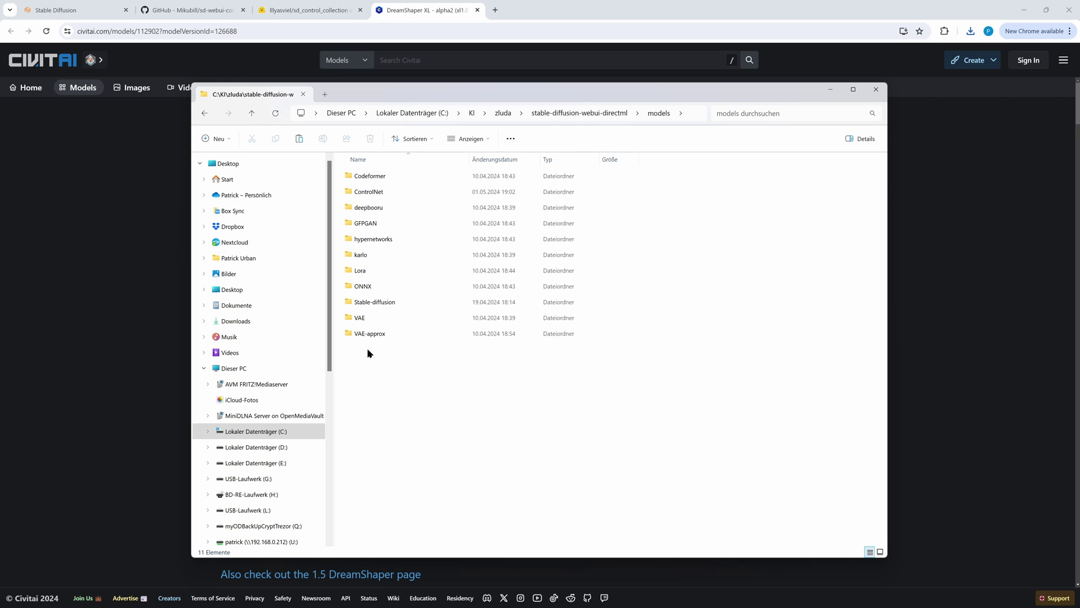
double_click(383, 302)
right_click(382, 285)
left_click(427, 347)
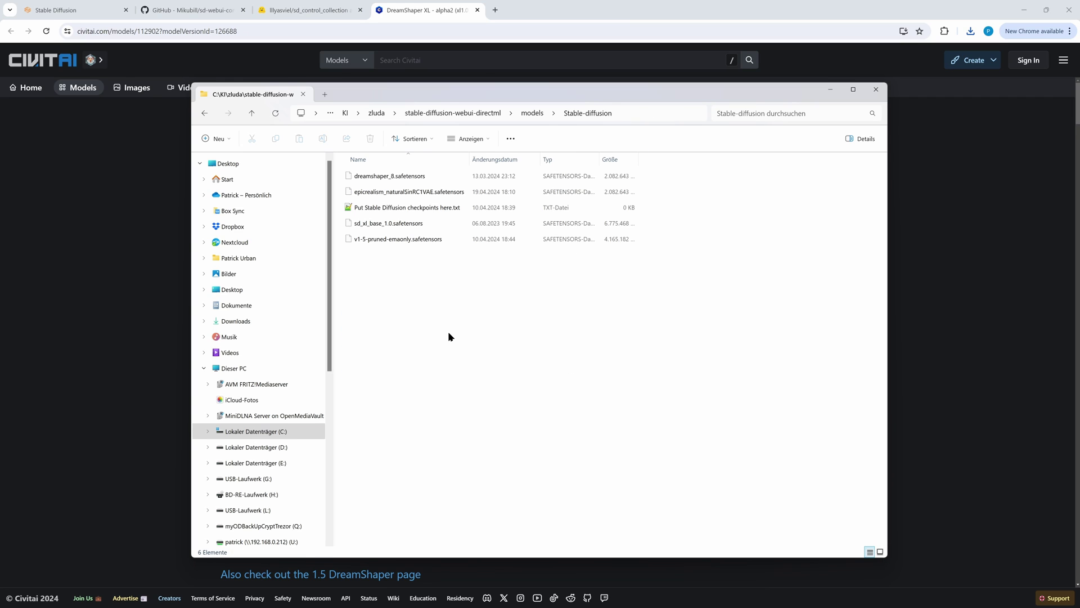
left_click_drag(585, 89, 612, 91)
left_click(613, 9)
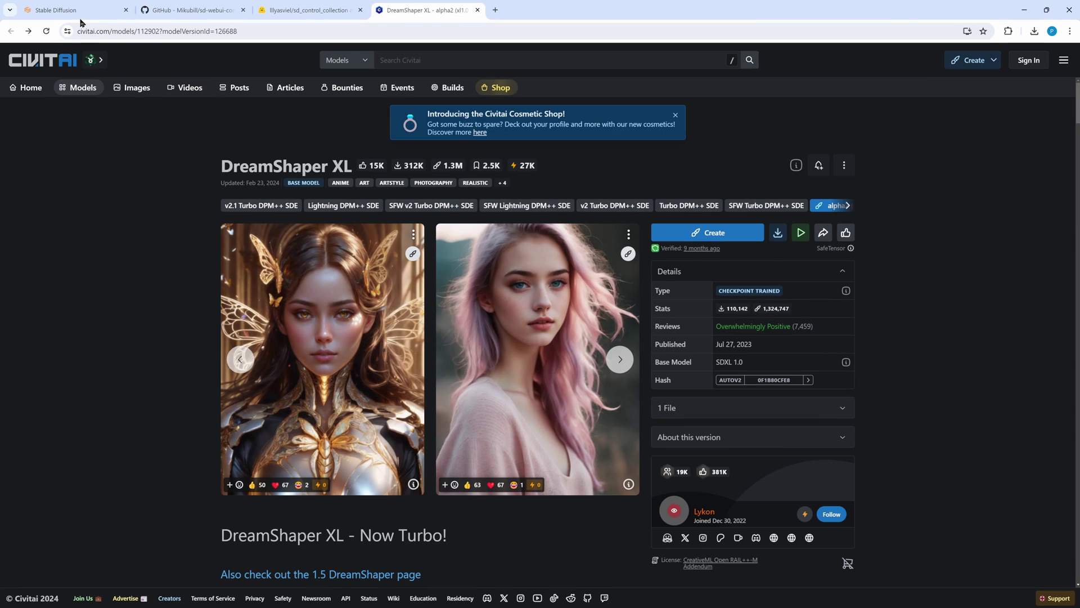
Return to the Stable Diffusion web UI and load the dreamshaperXL_alpha2Xl10.safetensors checkpoint.
left_click(58, 10)
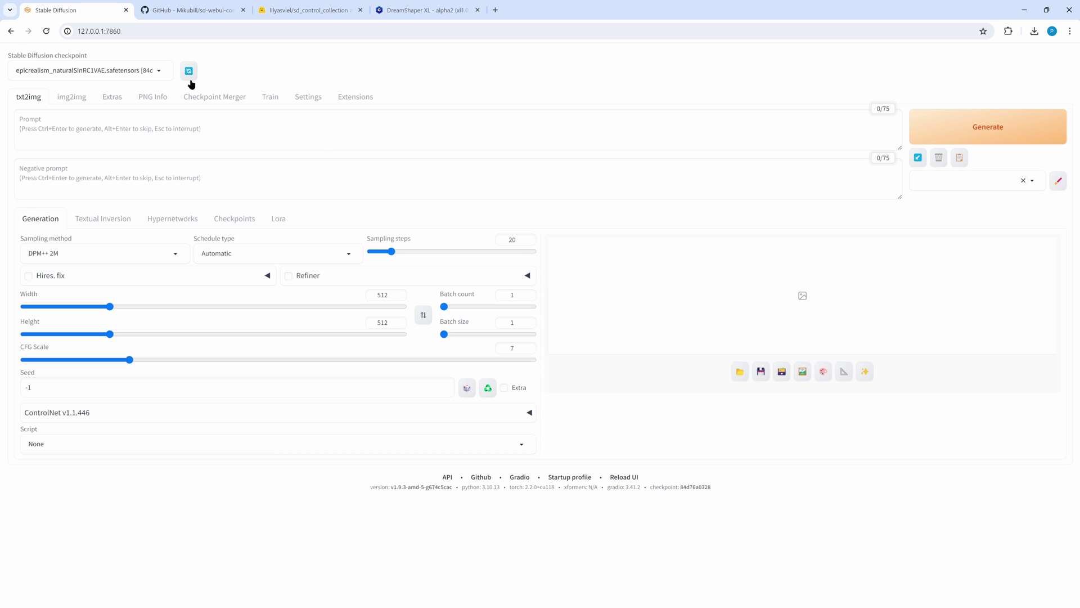
left_click(158, 74)
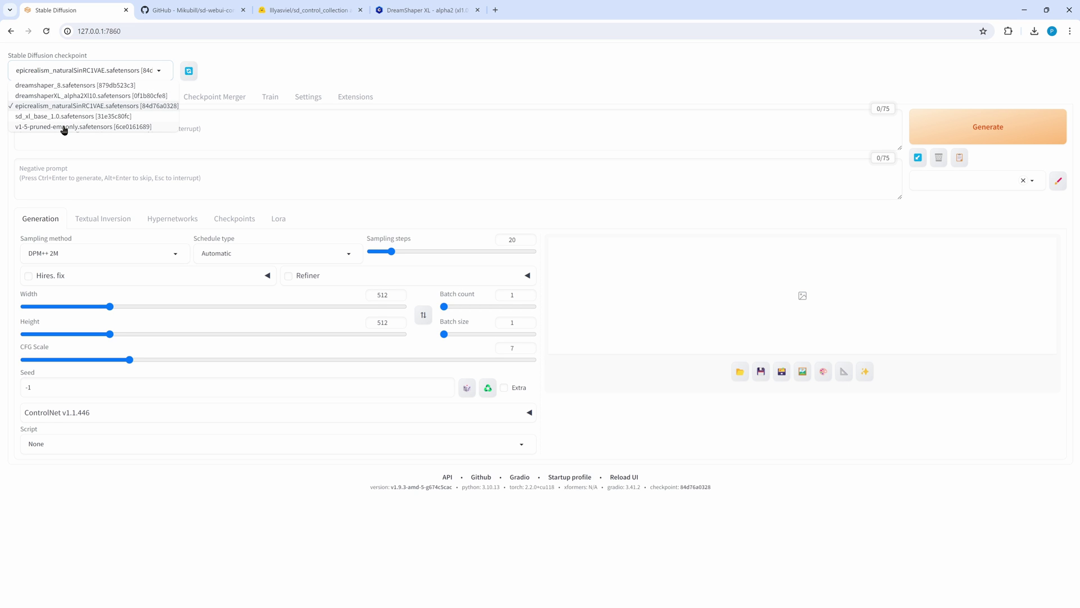
left_click(82, 96)
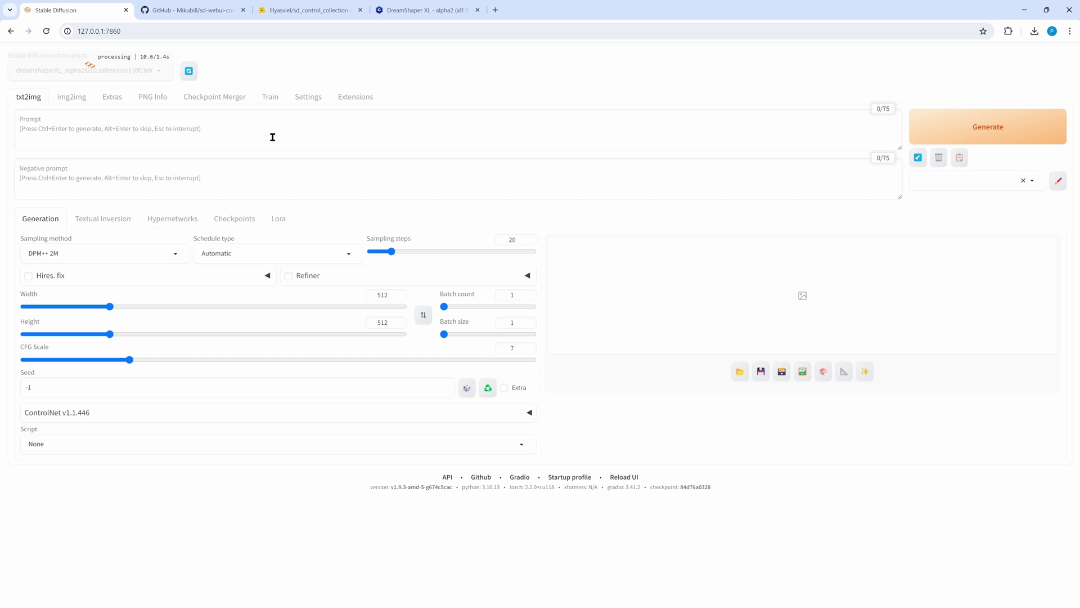
Configure txt2img with the DPM++ 2S a sampler, 30 sampling steps, 1024 × 1024 size and CFG scale 8.
left_click(108, 254)
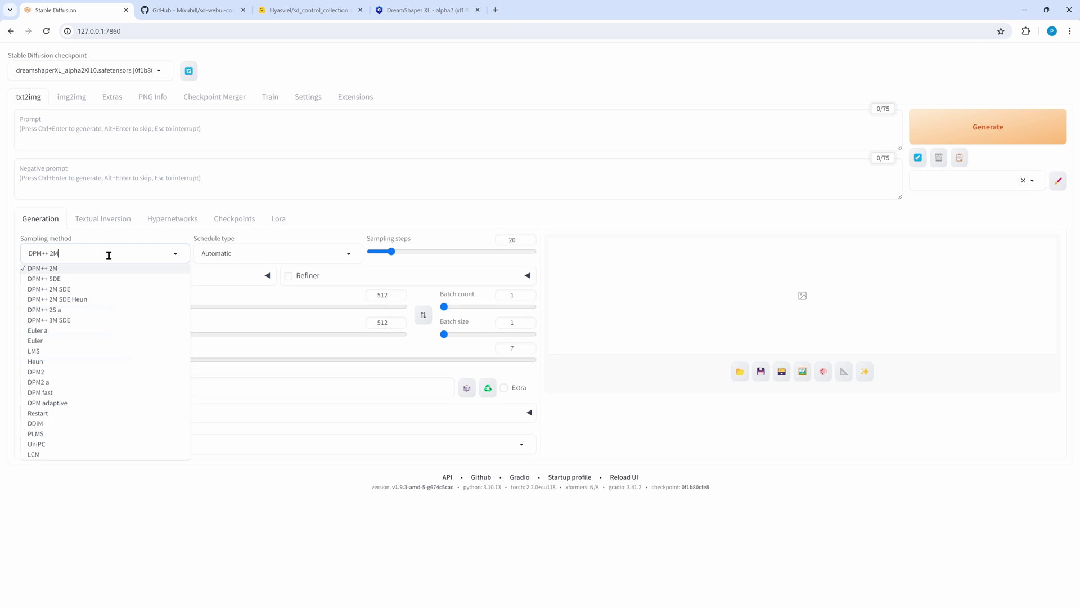
left_click(46, 312)
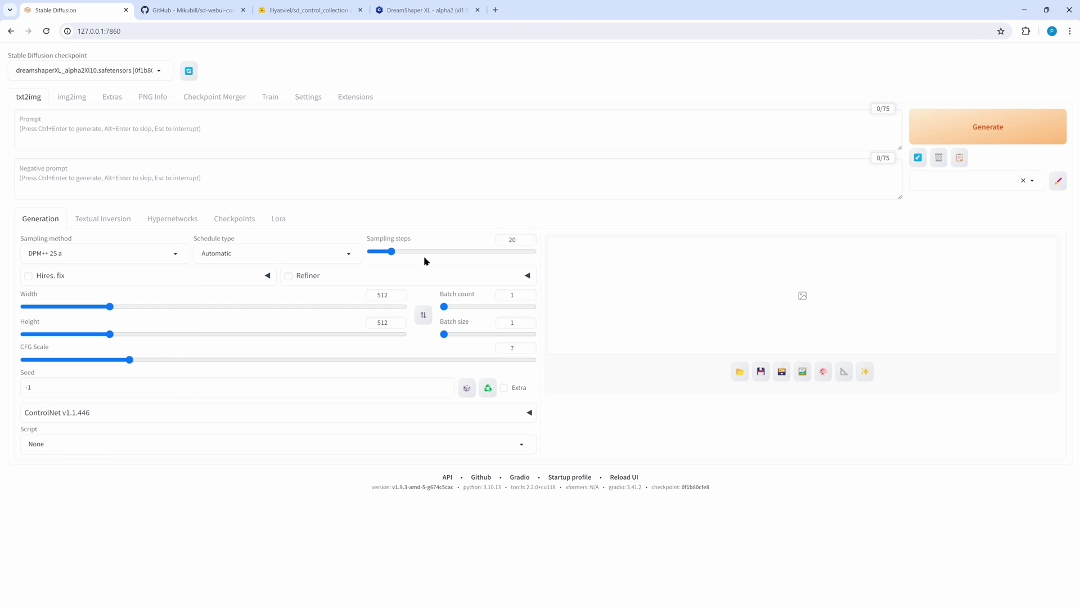
left_click_drag(393, 252, 402, 251)
left_click_drag(110, 309, 208, 305)
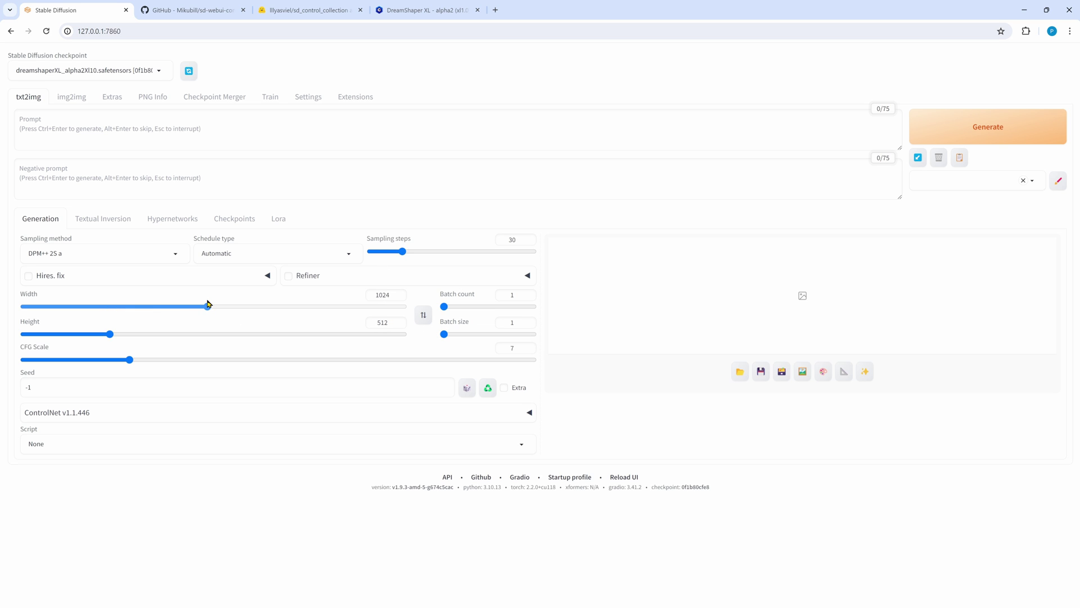
left_click_drag(110, 334, 208, 332)
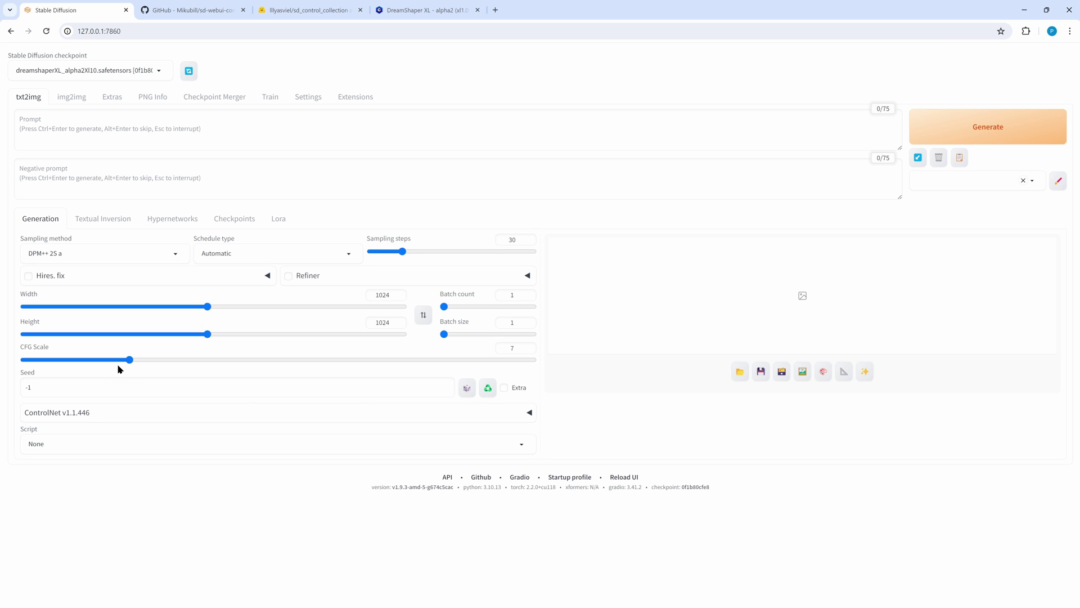
left_click_drag(131, 360, 147, 360)
Generate an image from the prompt "a woman waving with both hands; upper body; fantasy setting; 8k".
left_click(84, 129)
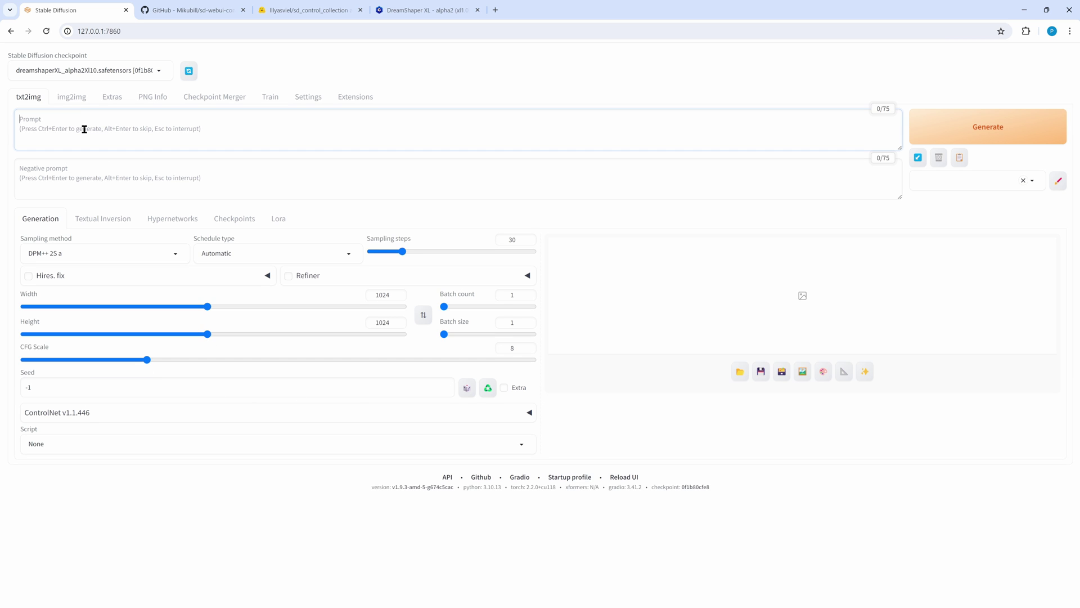
type("a woman waving with both hands; upp")
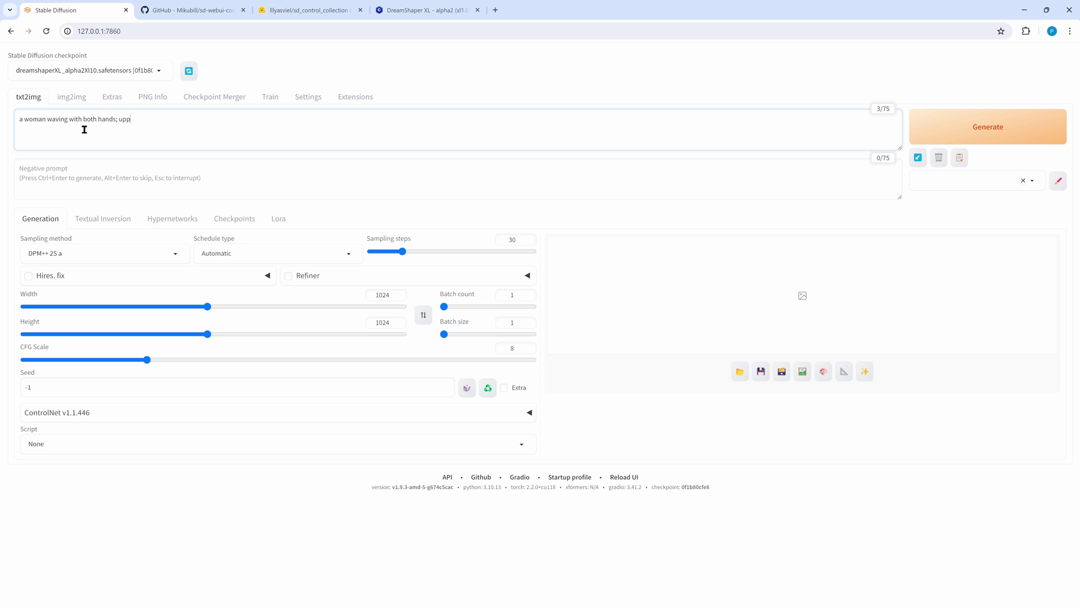
type("er body; fantasy setting; 8k")
left_click(944, 142)
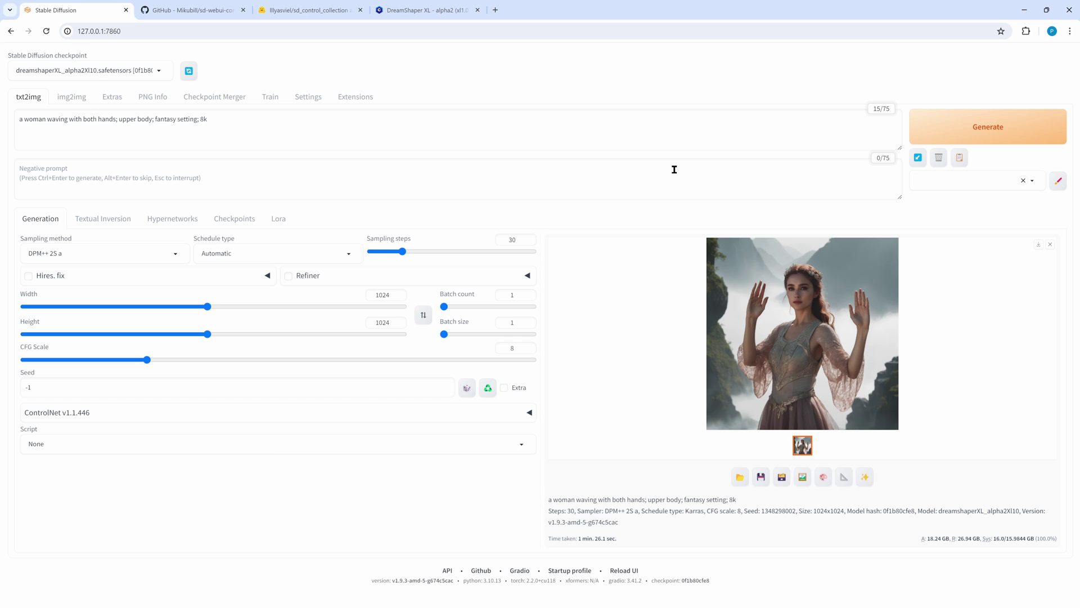
Inspect the generated image enlarged and send it with its generation parameters to img2img.
left_click(794, 332)
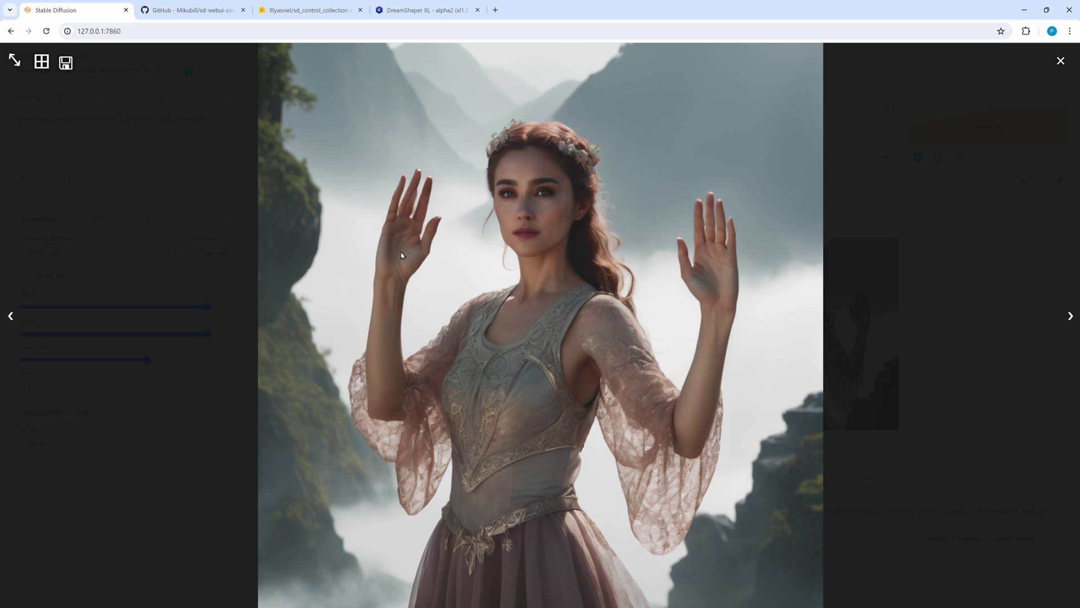
left_click(627, 466)
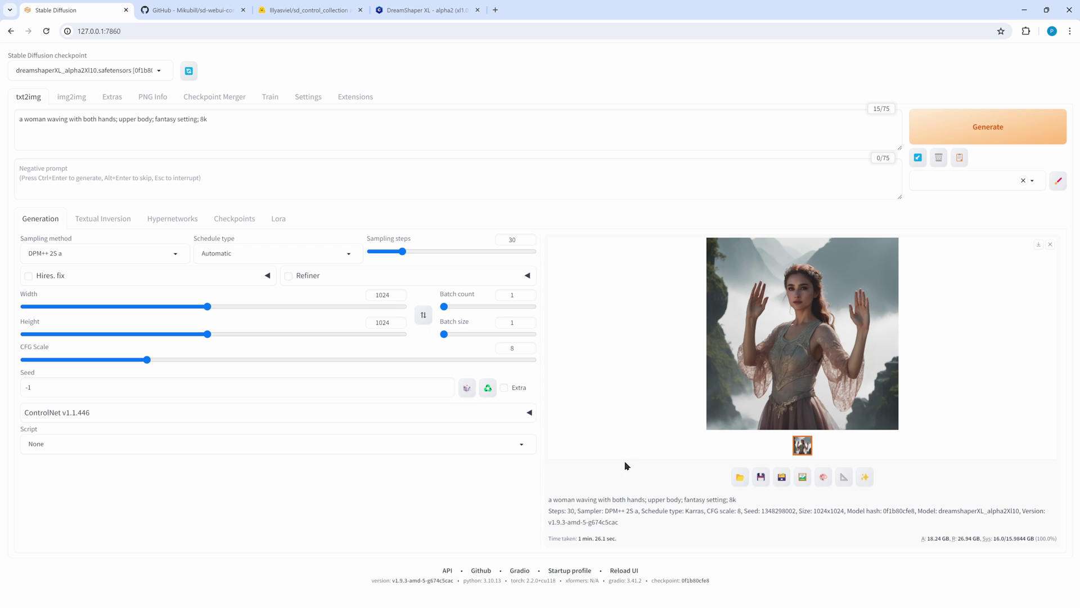
left_click(803, 477)
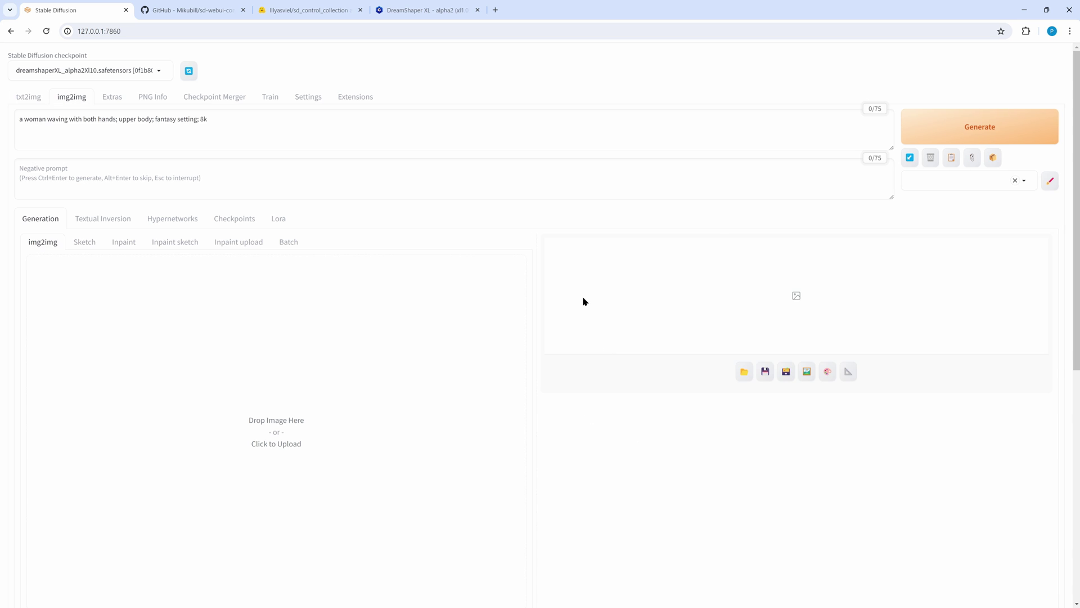
Enable ControlNet Unit 0 in img2img with Pixel Perfect and the OpenPose control type.
scroll(487, 422, "down", 7)
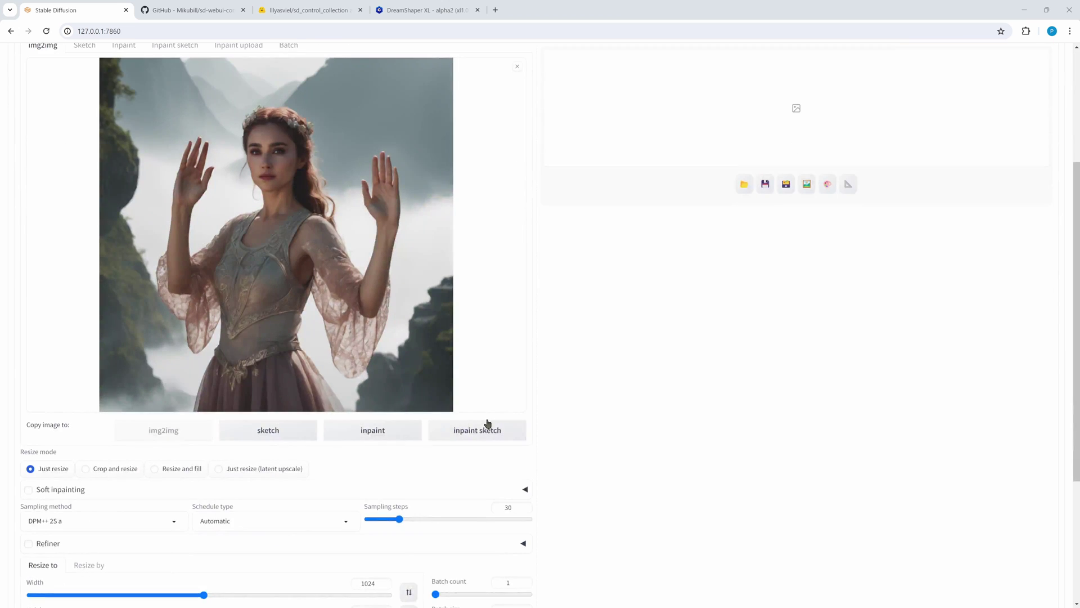
scroll(518, 437, "down", 1)
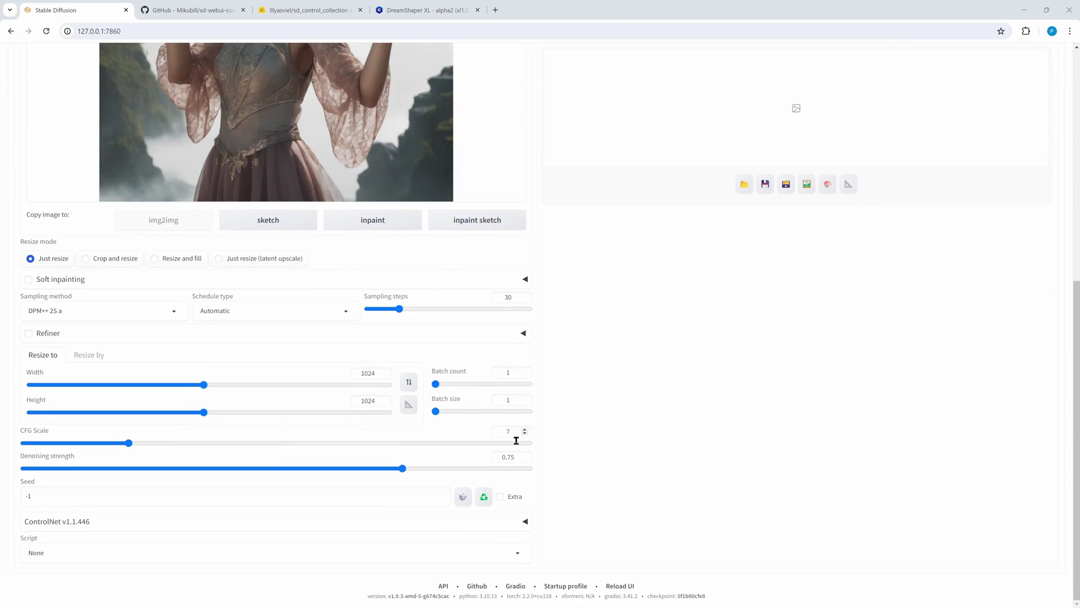
left_click(45, 522)
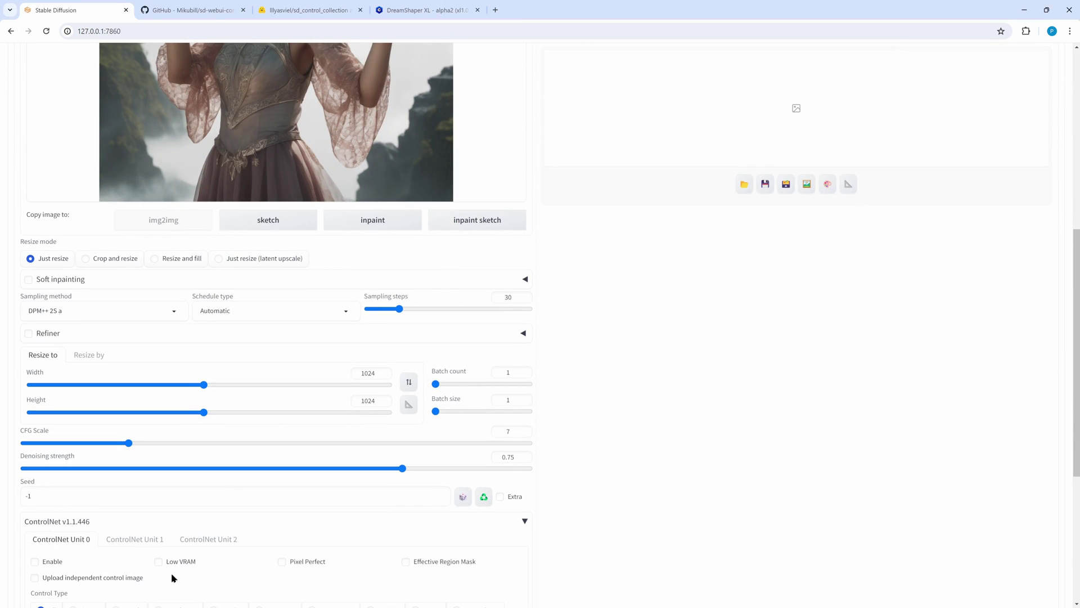
scroll(270, 574, "down", 4)
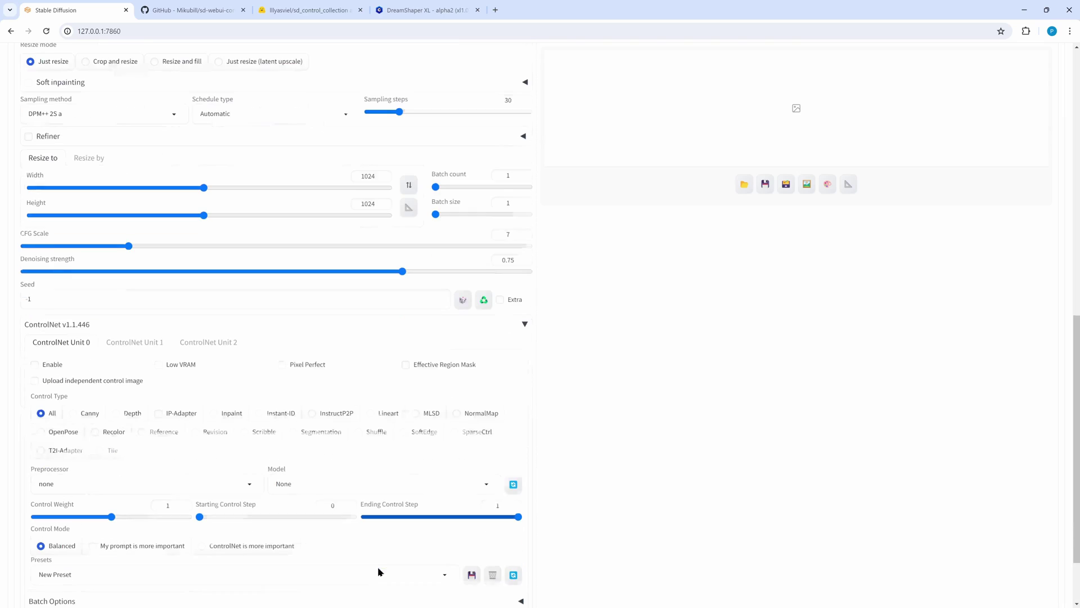
left_click(34, 366)
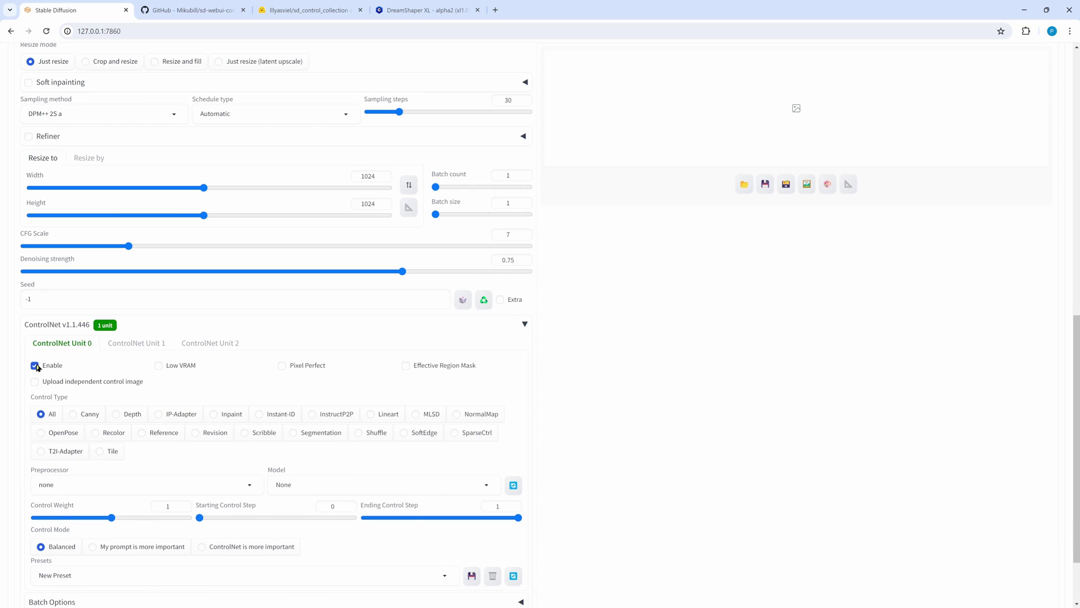
left_click(283, 366)
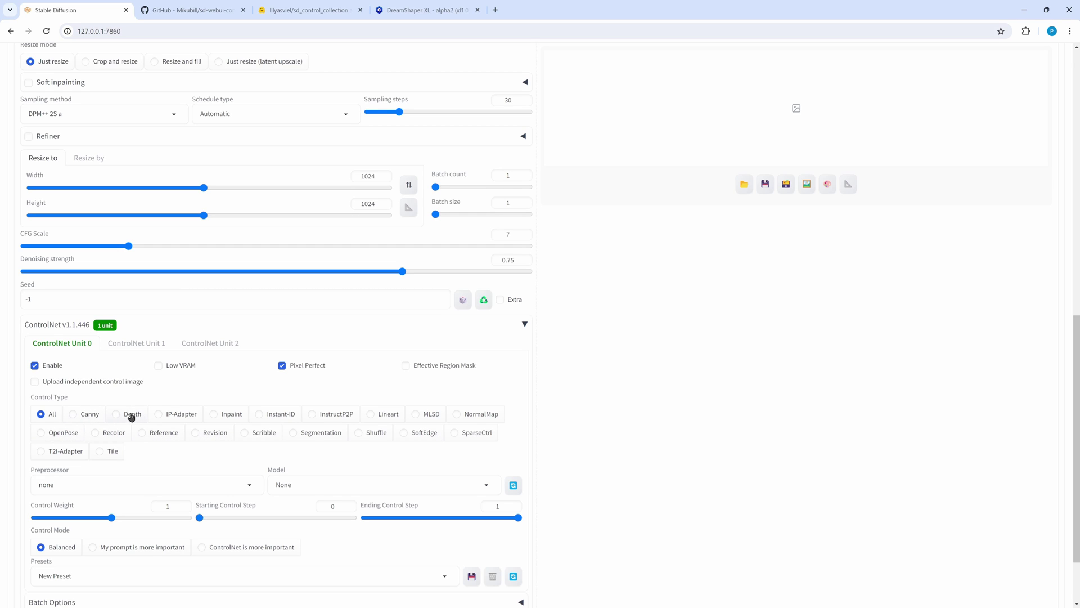
left_click(57, 432)
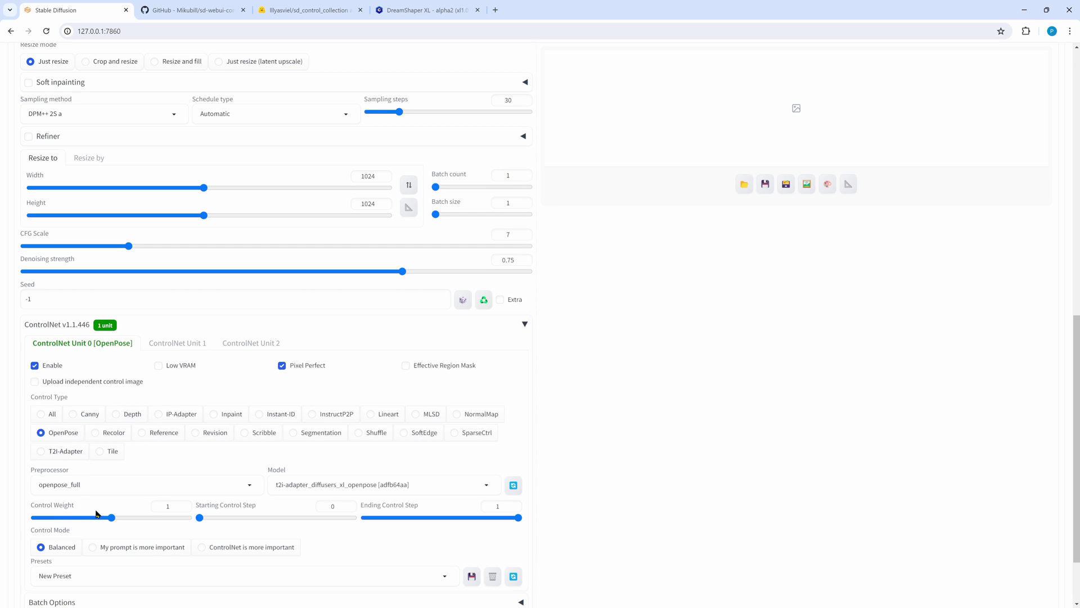
Set the ControlNet unit's model to thibaud_xl_openpose and its preprocessor to dw_openpose_full.
left_click(120, 485)
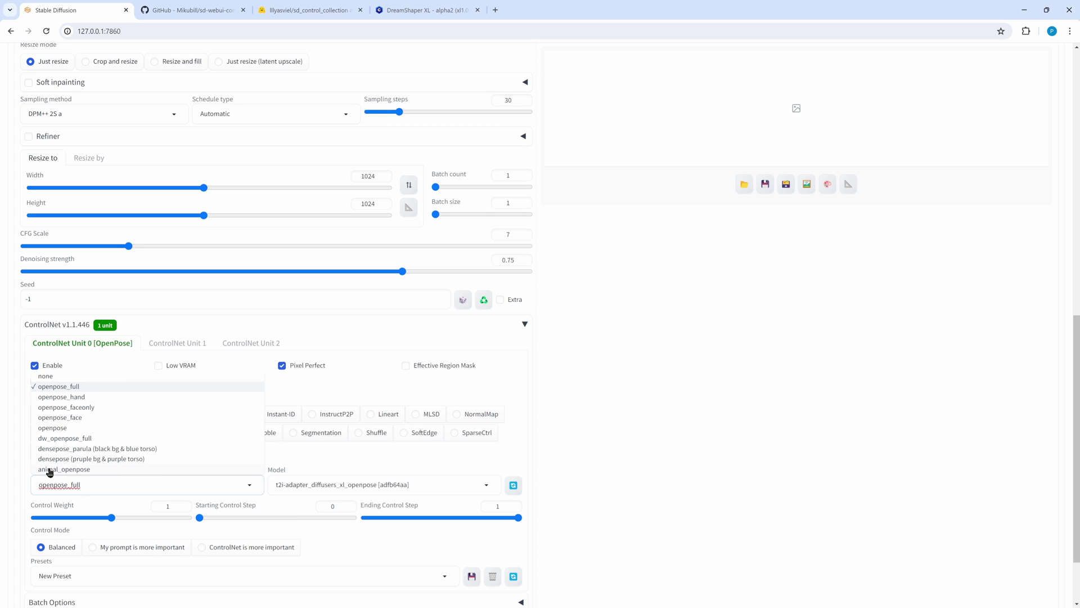
left_click(576, 481)
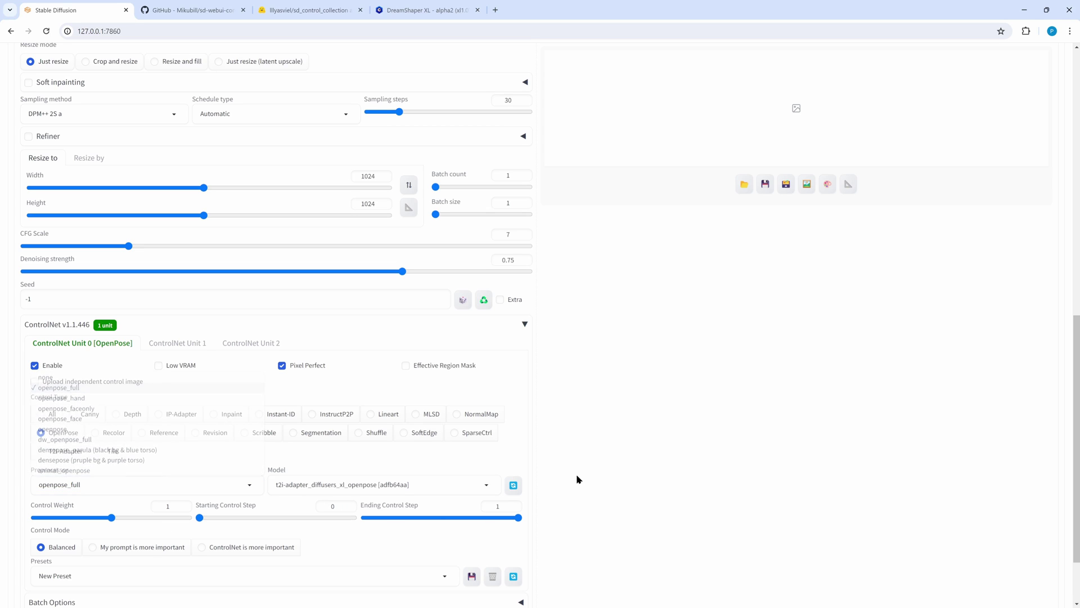
left_click(339, 485)
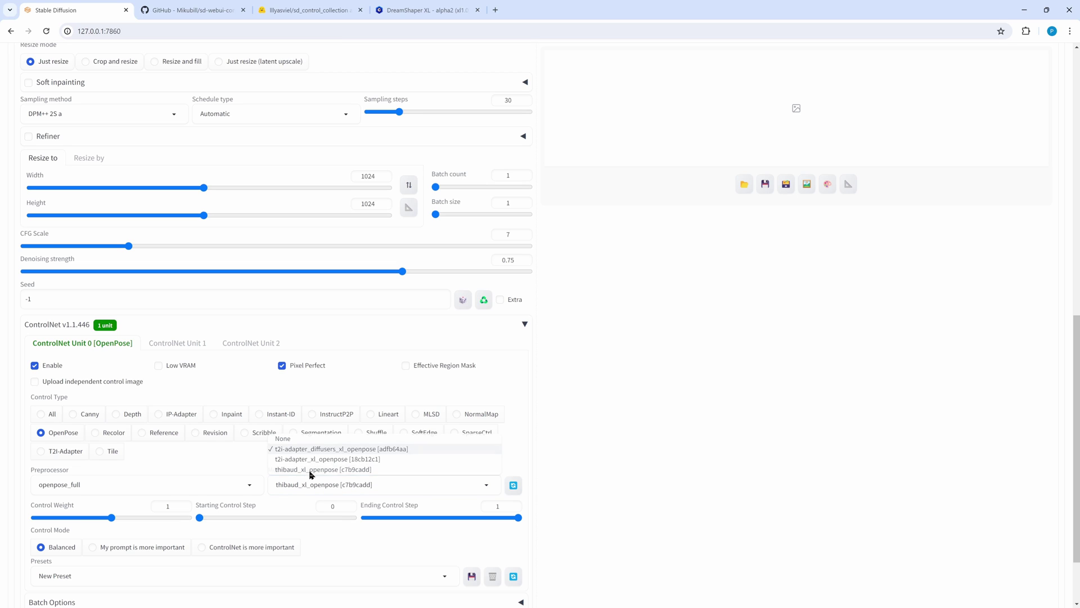
left_click(309, 471)
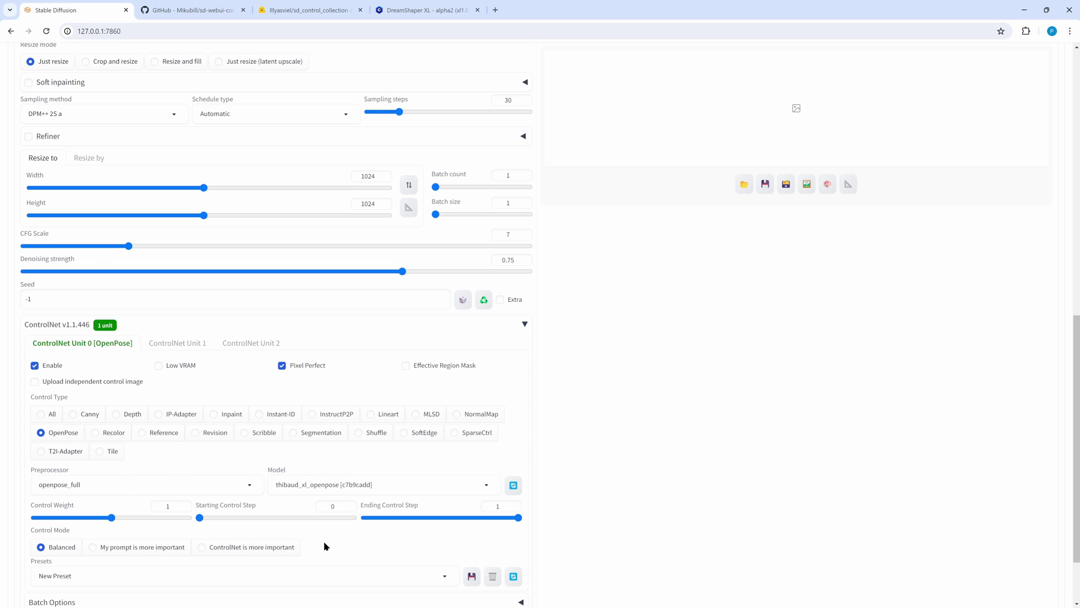
scroll(323, 541, "down", 2)
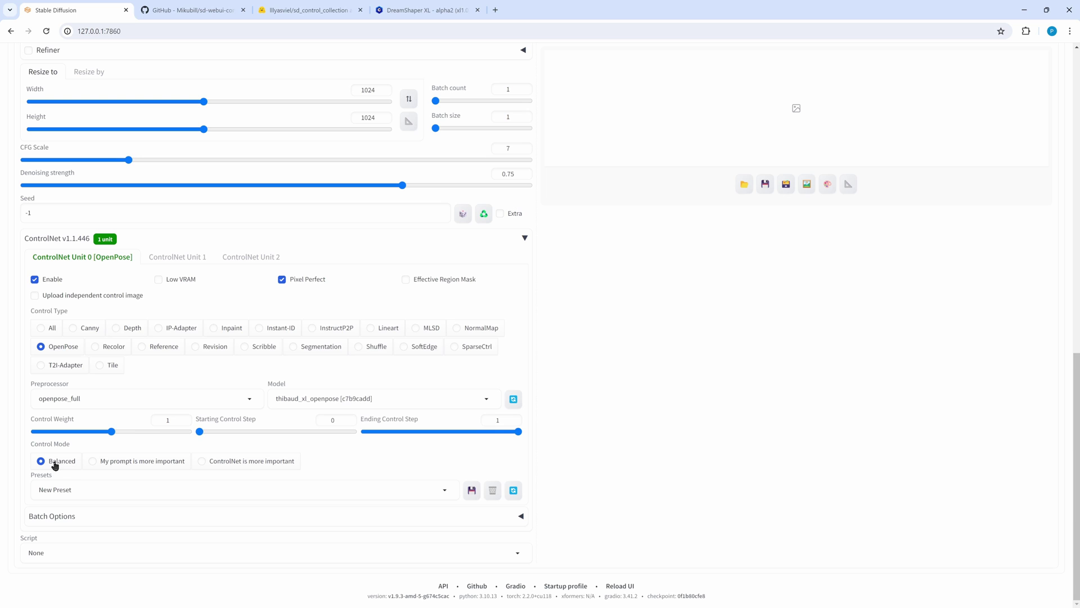
scroll(53, 461, "up", 1)
left_click(99, 447)
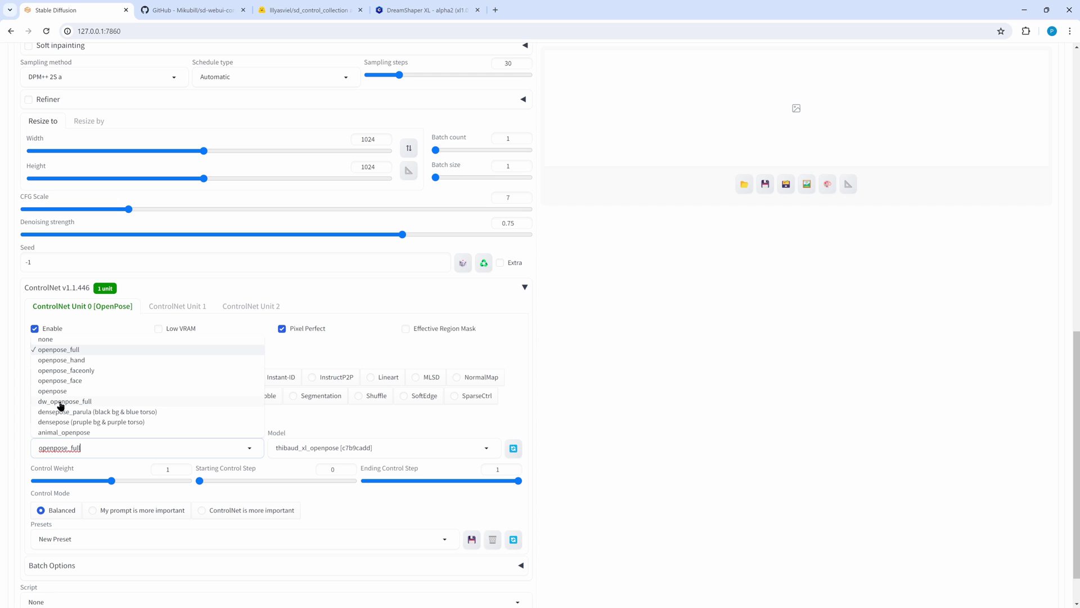
left_click(57, 402)
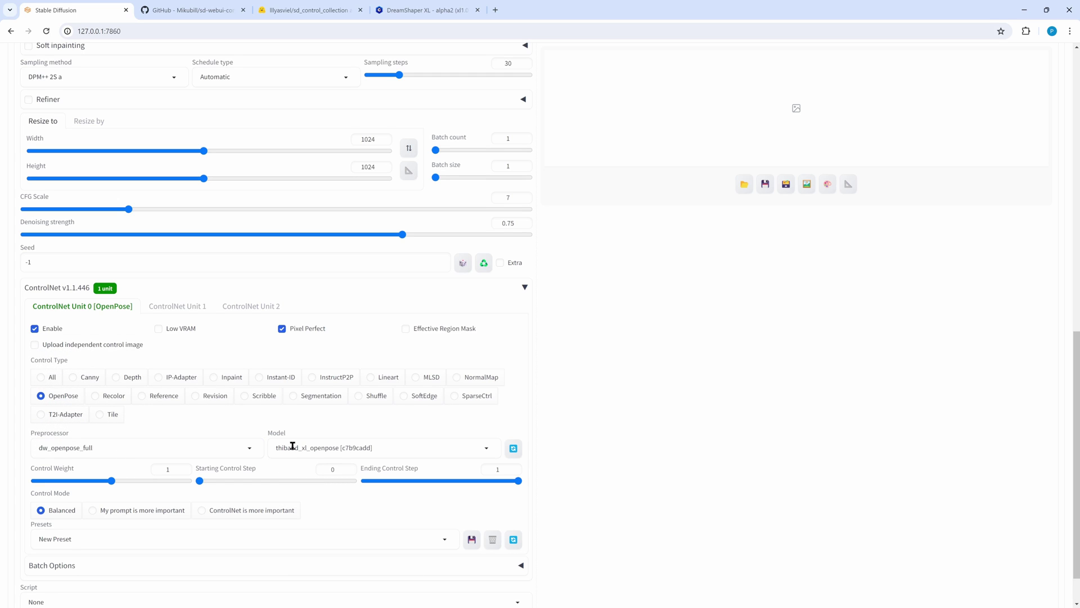
Lower the denoising strength slightly and copy the img2img image to inpaint.
scroll(398, 336, "up", 2)
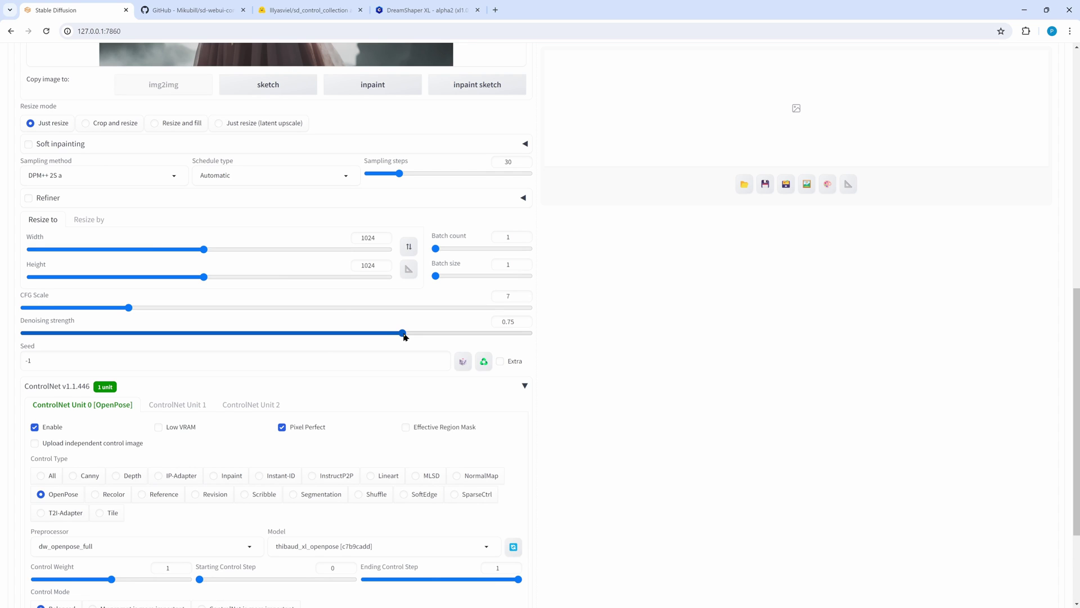
left_click_drag(398, 336, 374, 332)
scroll(328, 521, "up", 8)
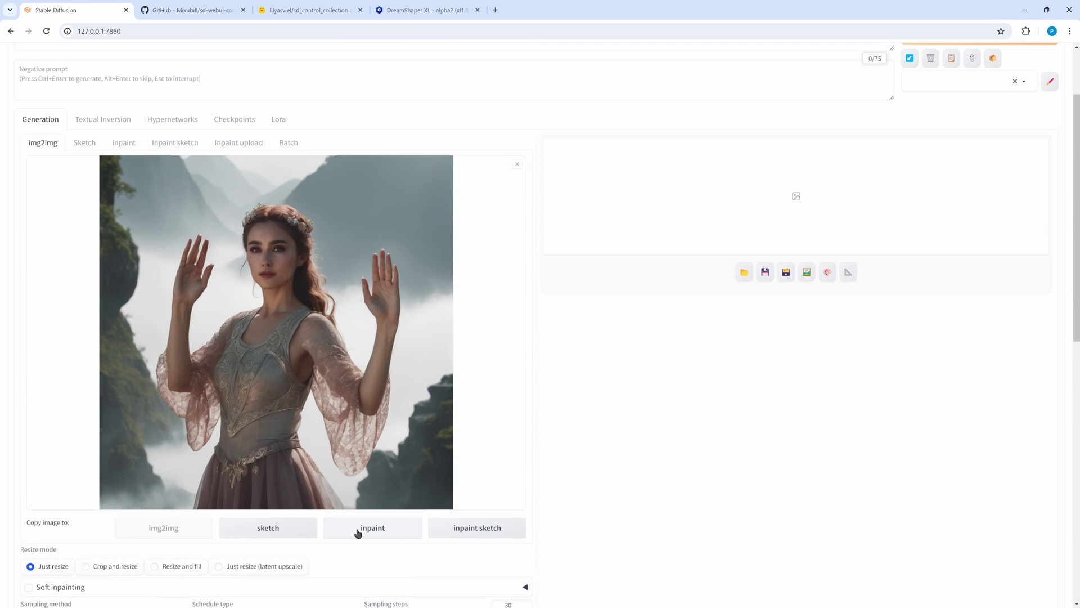
left_click(358, 529)
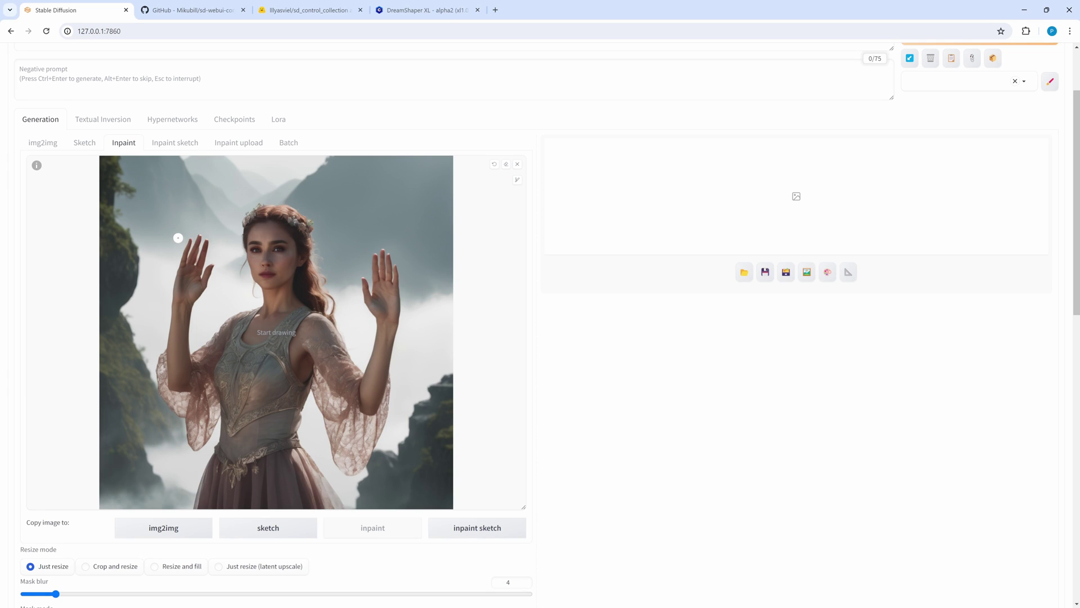
Enlarge the brush and mask the woman's whole raised hand on the left side of the inpaint image.
mouse_move(197, 235)
left_mouse_down()
mouse_move(219, 278)
mouse_move(195, 308)
mouse_move(175, 307)
mouse_move(160, 290)
mouse_move(179, 239)
mouse_move(165, 252)
mouse_move(163, 283)
mouse_move(183, 306)
mouse_move(194, 299)
mouse_move(188, 260)
mouse_move(174, 275)
mouse_move(192, 283)
mouse_move(189, 262)
mouse_move(199, 268)
mouse_move(164, 272)
mouse_move(189, 297)
left_mouse_up()
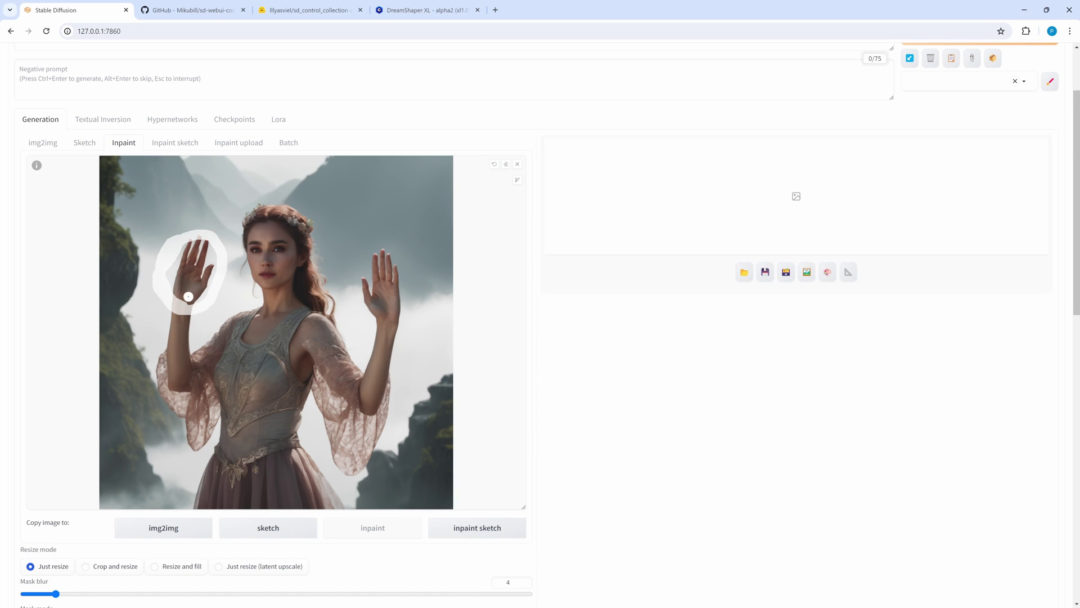
left_click(517, 180)
mouse_move(476, 180)
left_mouse_down()
mouse_move(465, 180)
mouse_move(475, 180)
left_mouse_up()
mouse_move(197, 283)
left_mouse_down()
mouse_move(212, 250)
mouse_move(189, 243)
mouse_move(165, 285)
mouse_move(195, 299)
mouse_move(204, 284)
mouse_move(198, 252)
mouse_move(180, 259)
mouse_move(174, 279)
mouse_move(195, 287)
mouse_move(189, 263)
mouse_move(184, 280)
mouse_move(194, 278)
mouse_move(175, 299)
left_mouse_up()
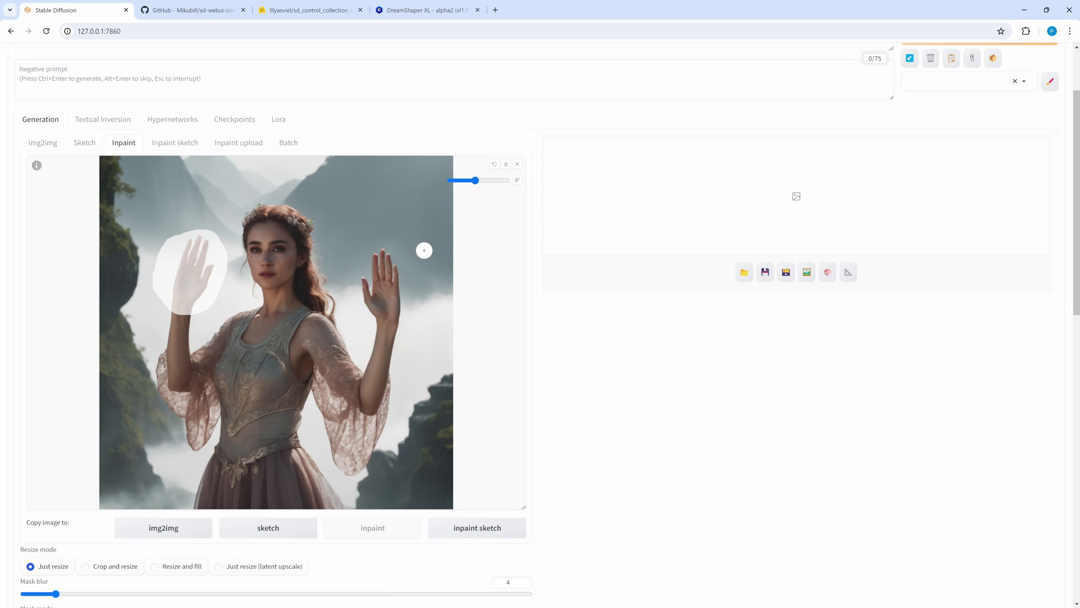
Generate the inpainted image and inspect the result enlarged.
scroll(523, 180, "up", 3)
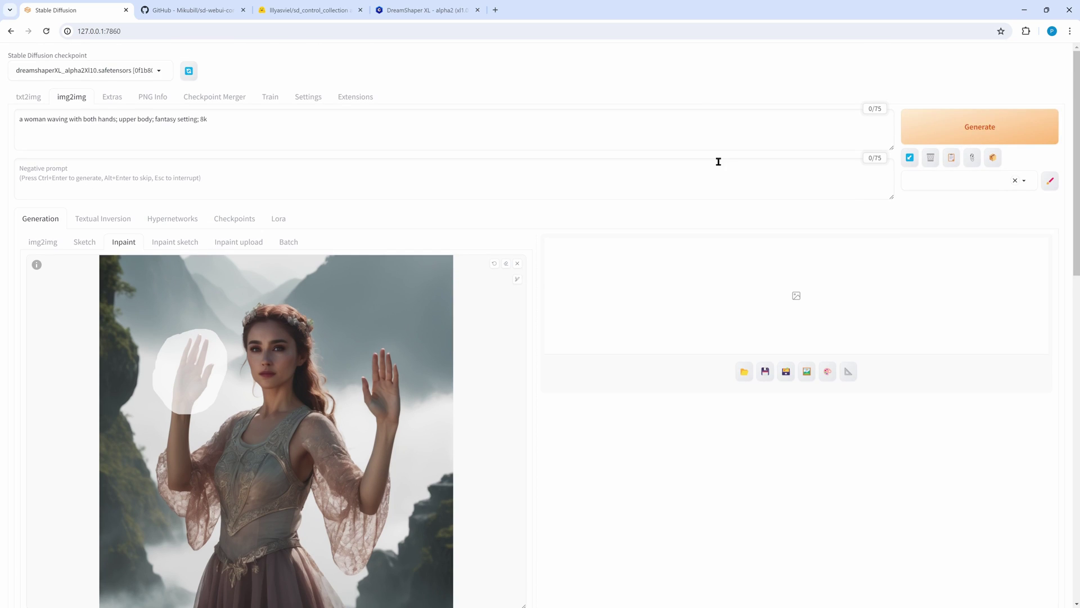
left_click(945, 131)
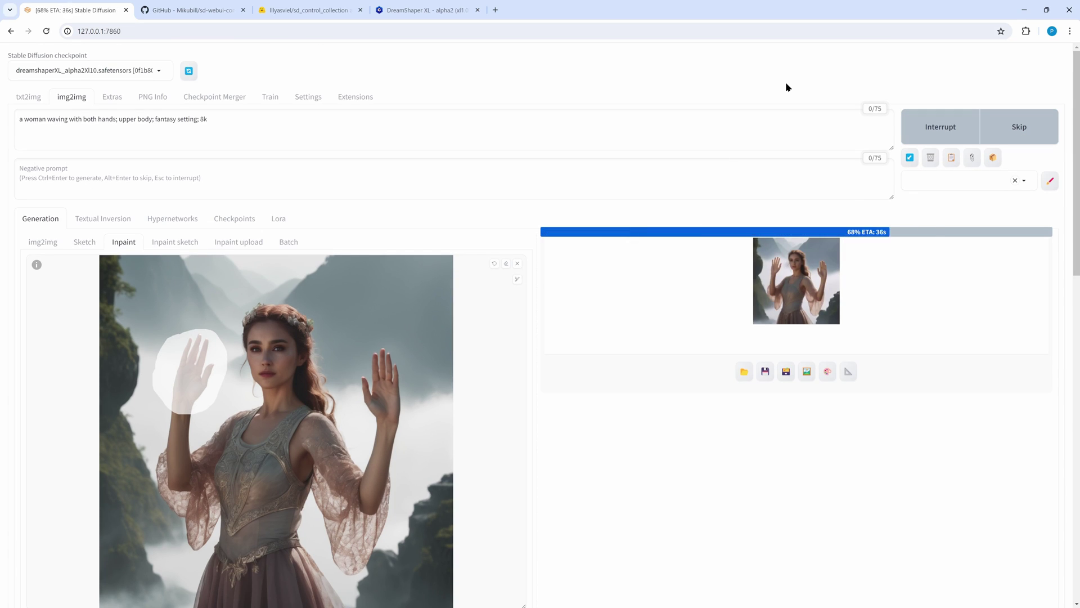
left_click(805, 336)
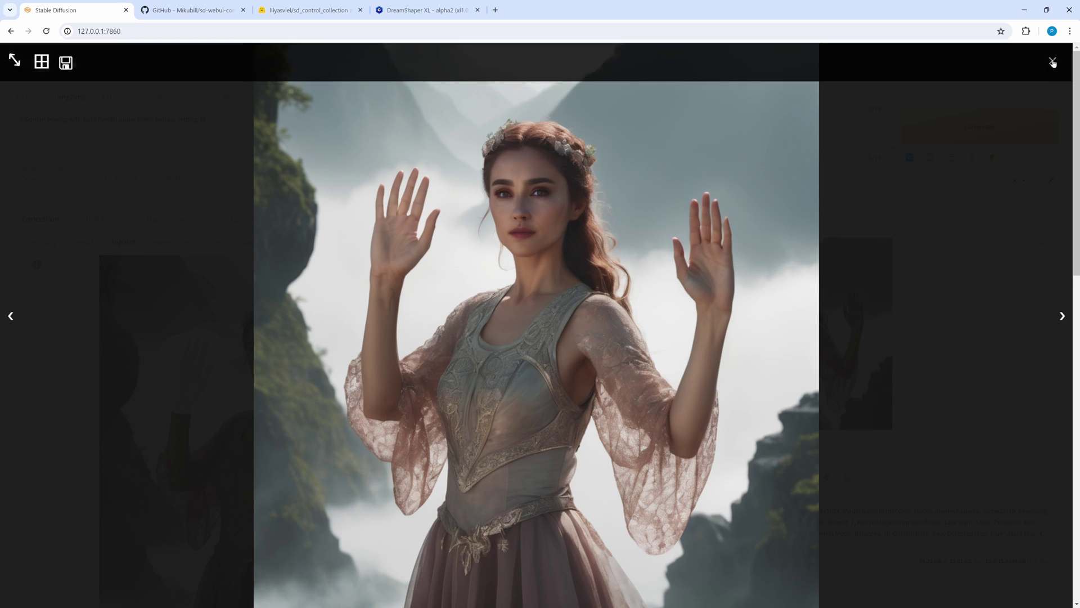
left_click(1028, 91)
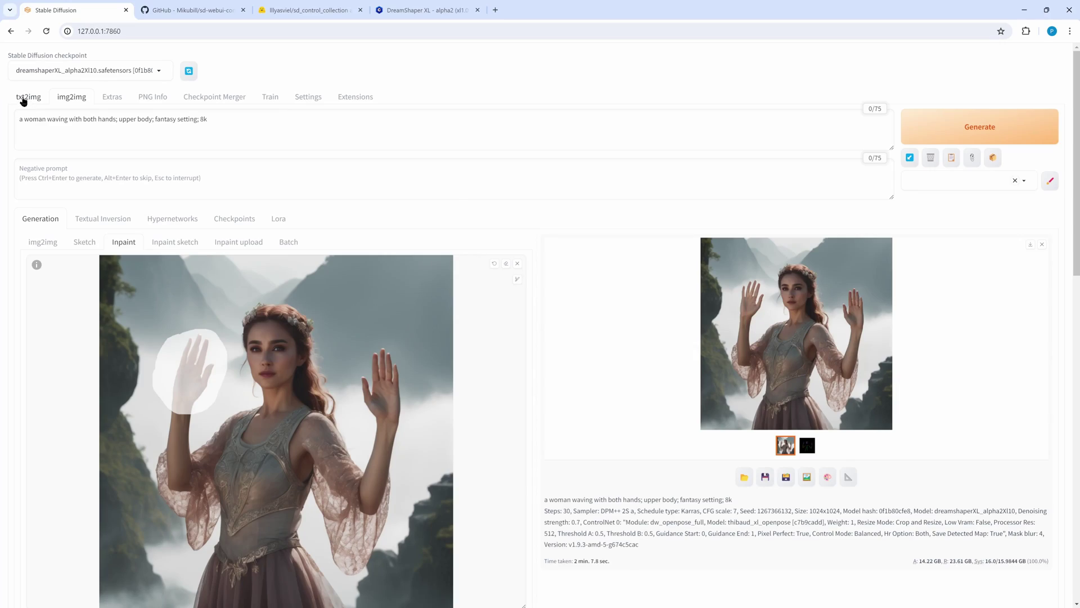
Load the image of the woman with raised hands into ControlNet Unit 0 in txt2img.
left_click(24, 100)
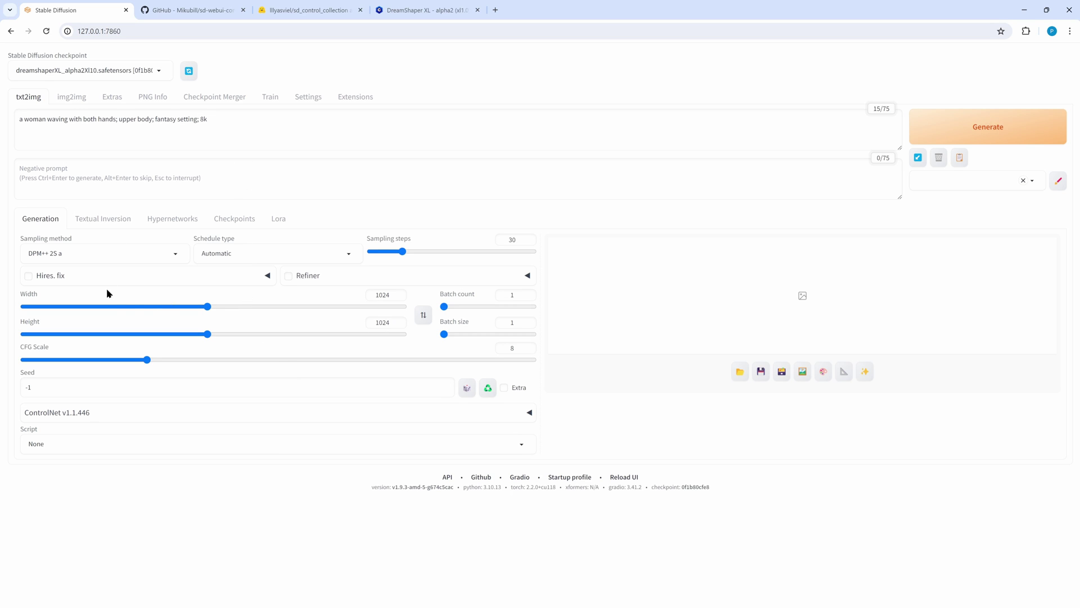
left_click(58, 416)
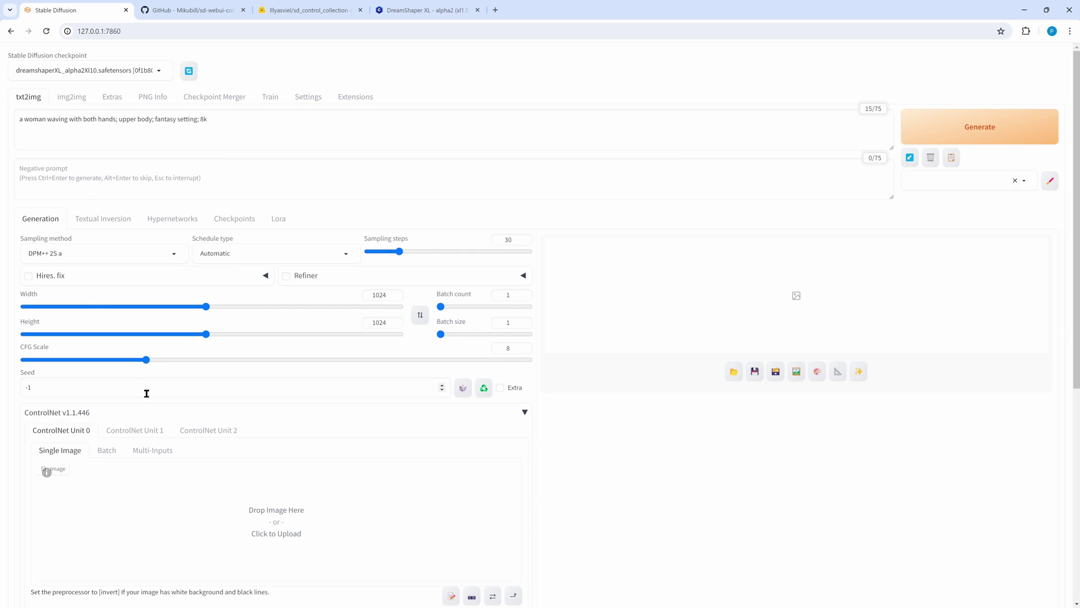
scroll(139, 486, "down", 3)
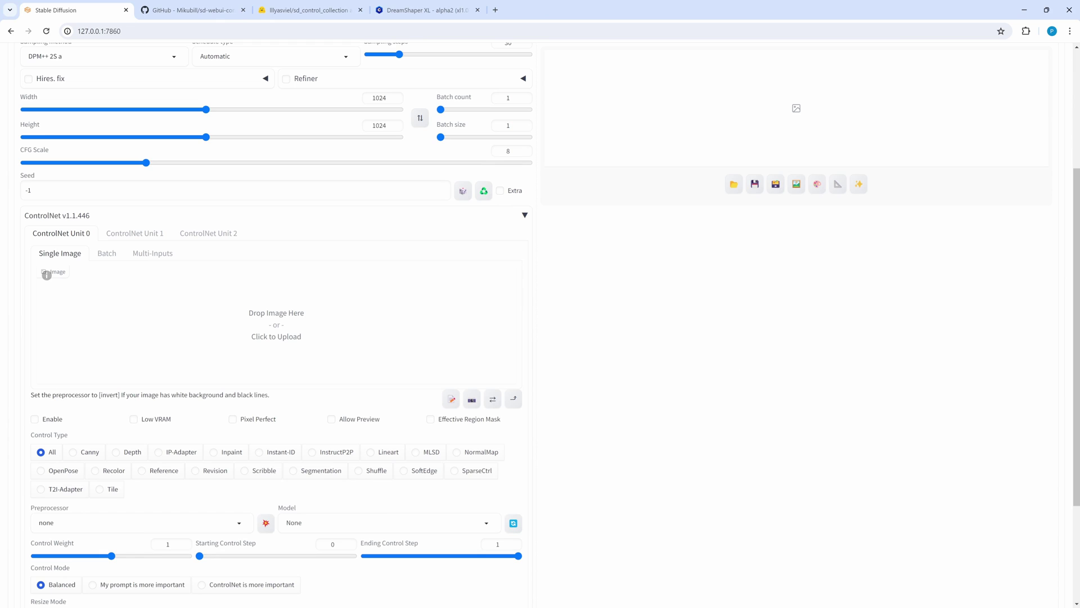
mouse_move(1079, 388)
left_mouse_down()
mouse_move(791, 386)
mouse_move(282, 331)
mouse_move(249, 309)
left_mouse_up()
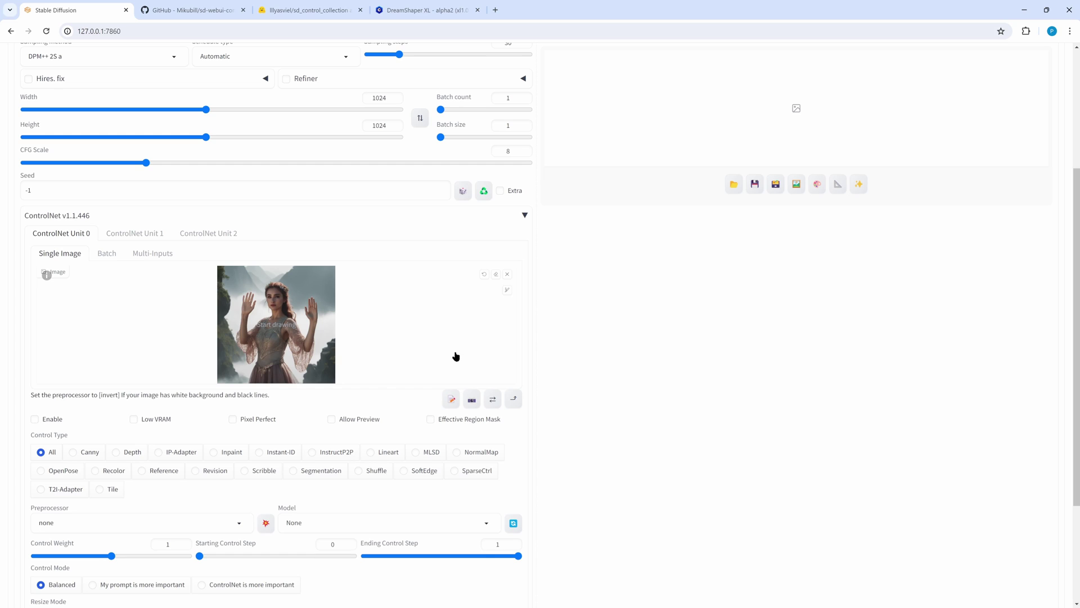
Set the ControlNet unit's control type to OpenPose and its preprocessor to dw_openpose_full.
left_click(51, 473)
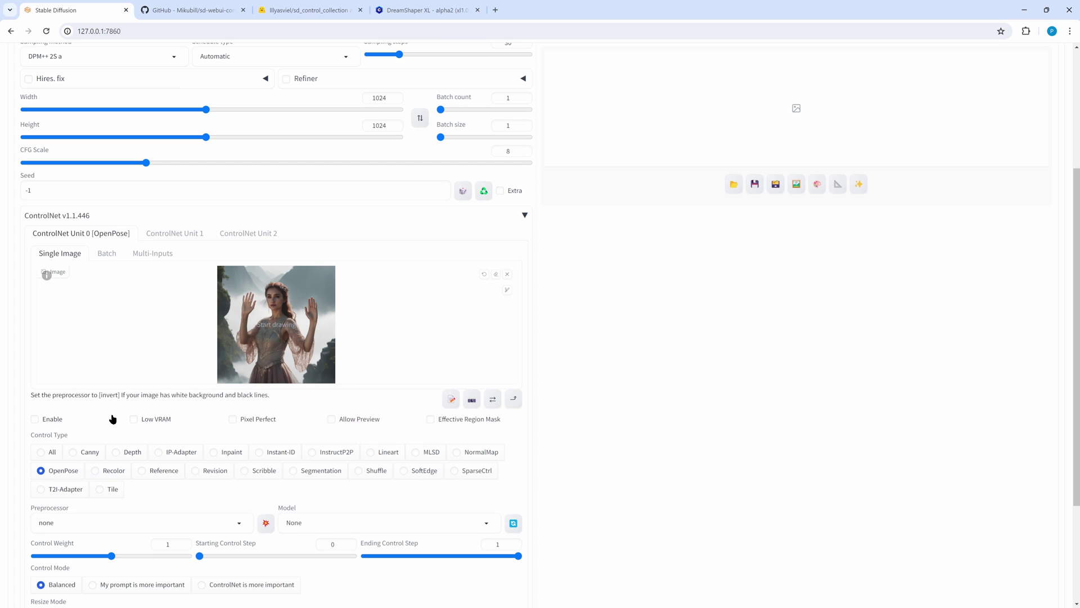
scroll(133, 322, "down", 2)
left_click(102, 436)
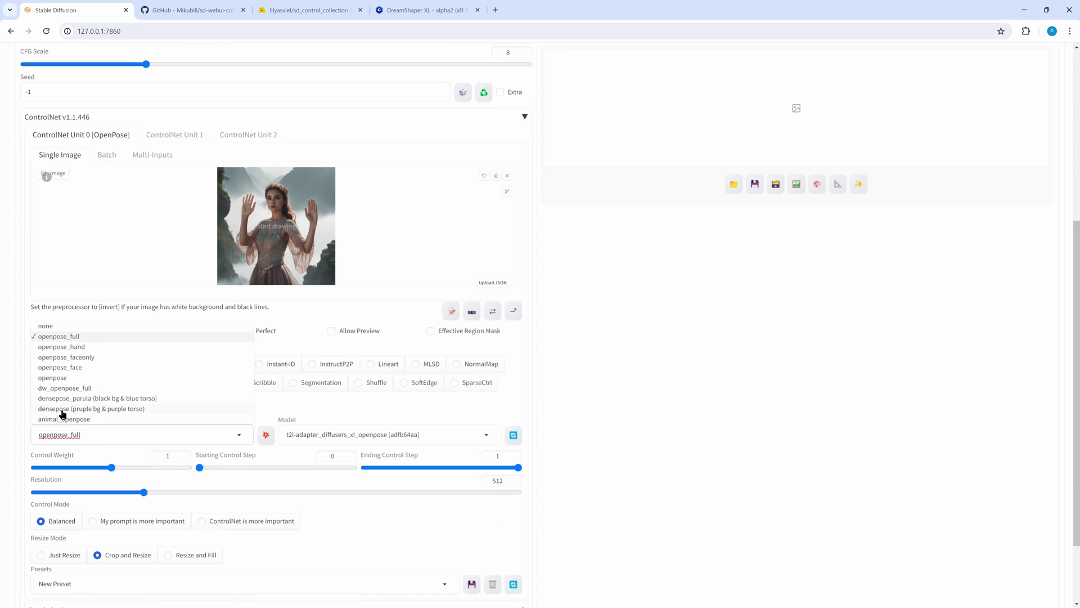
left_click(60, 389)
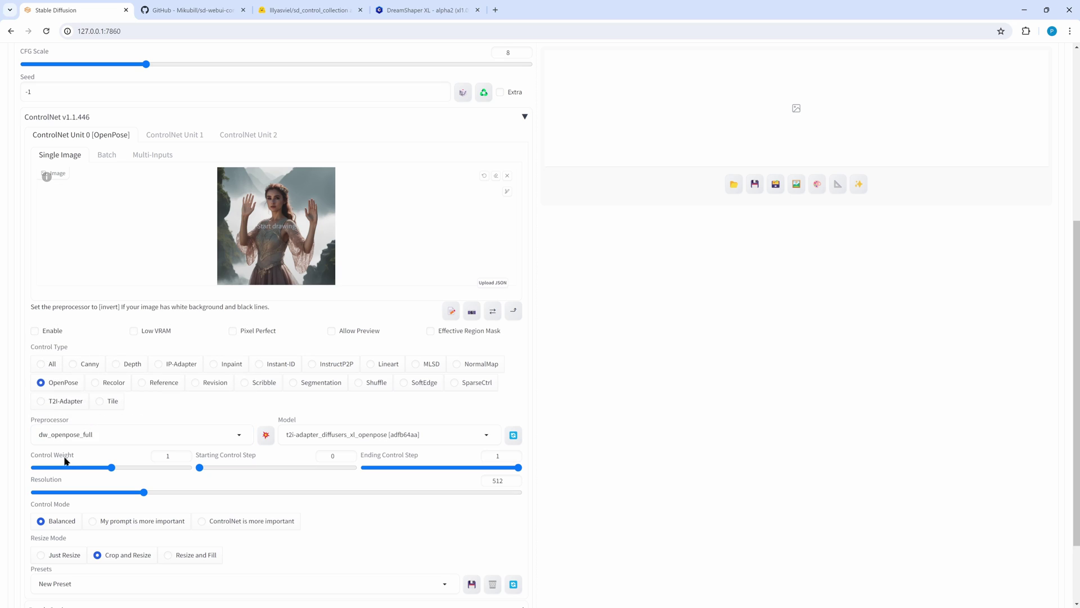
Run the preprocessor preview and examine the detected pose in the OpenPose editor.
left_click(266, 437)
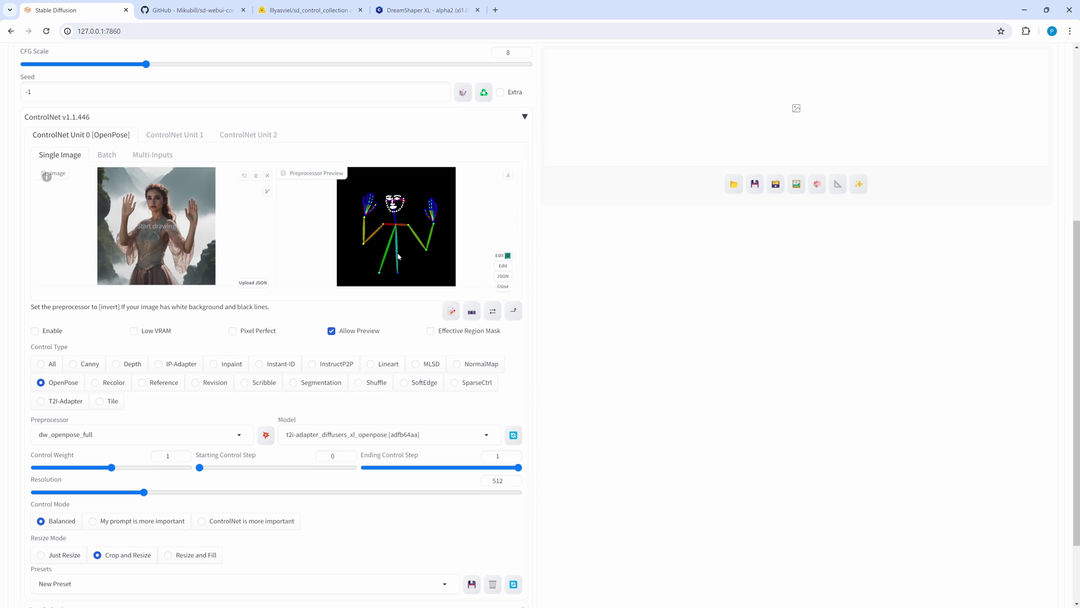
left_click(504, 267)
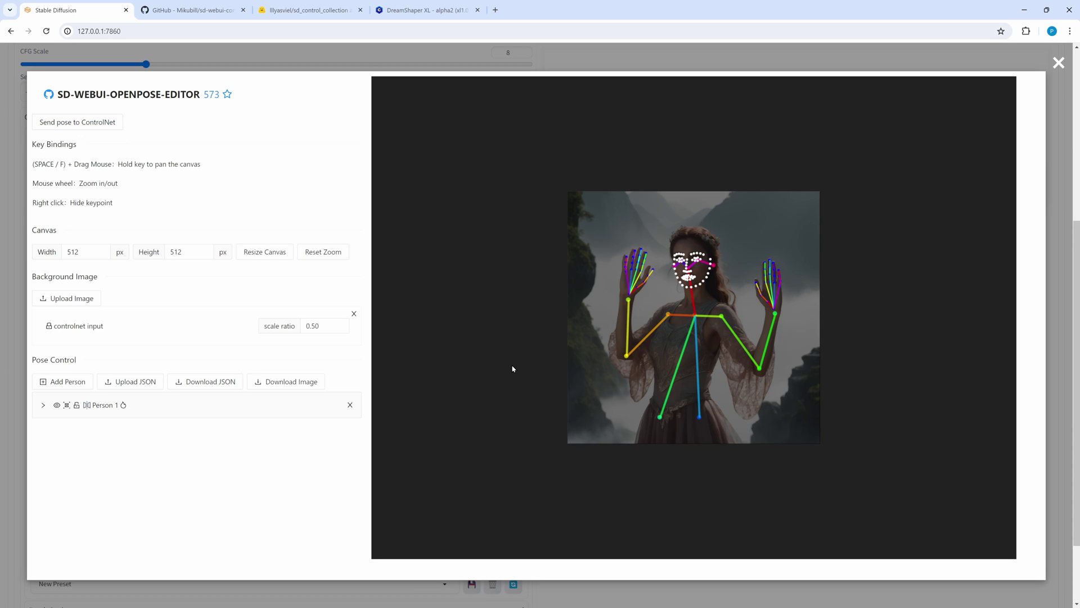
left_click(1058, 63)
Set the ControlNet model to thibaud_xl_openpose and the preprocessor resolution to 1024.
left_click(360, 437)
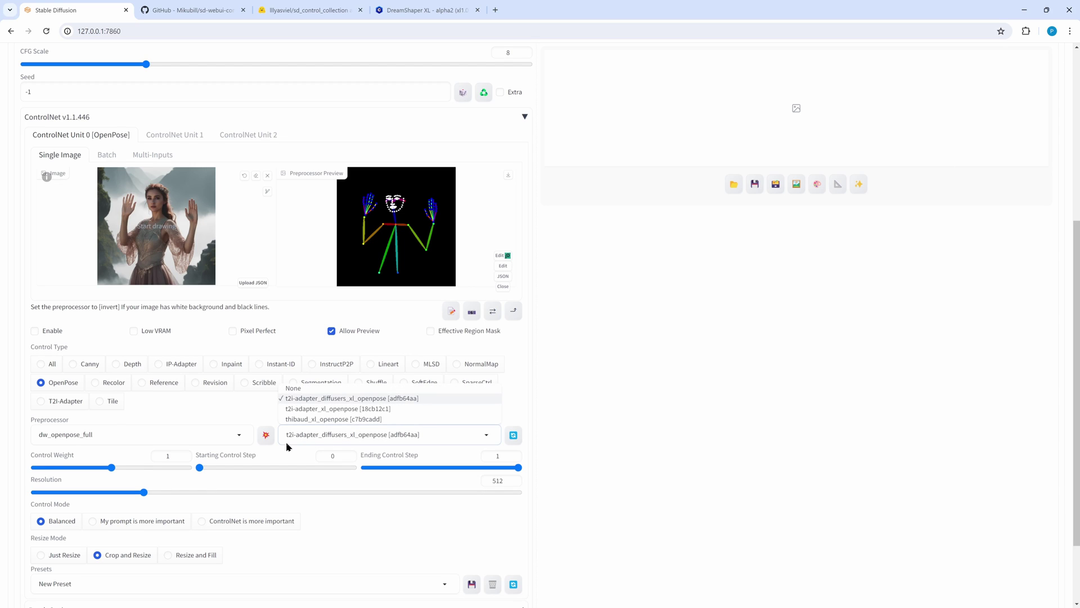
left_click(304, 420)
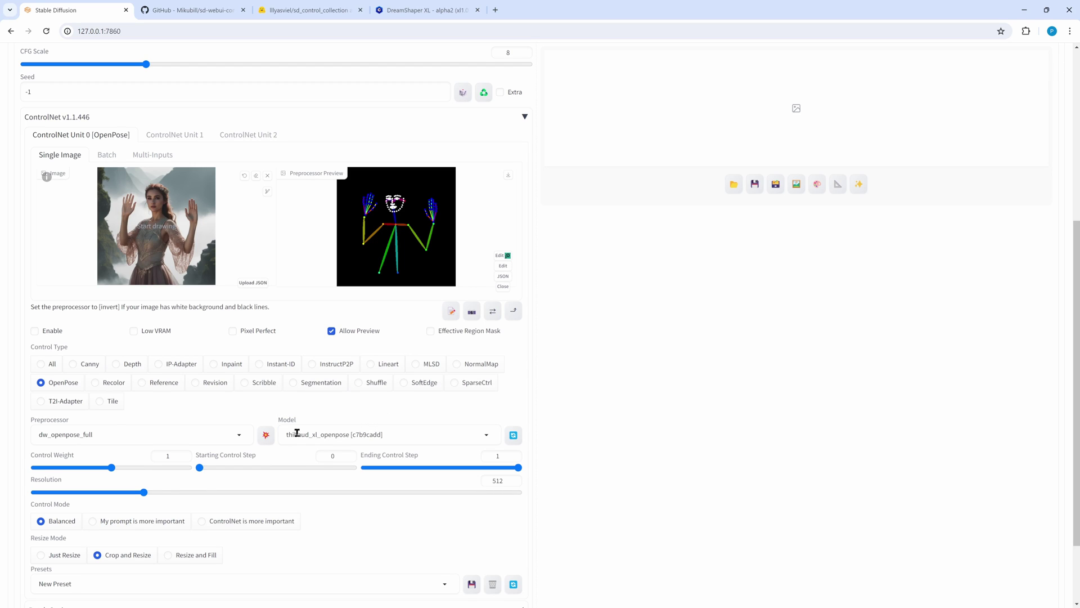
scroll(289, 503, "down", 1)
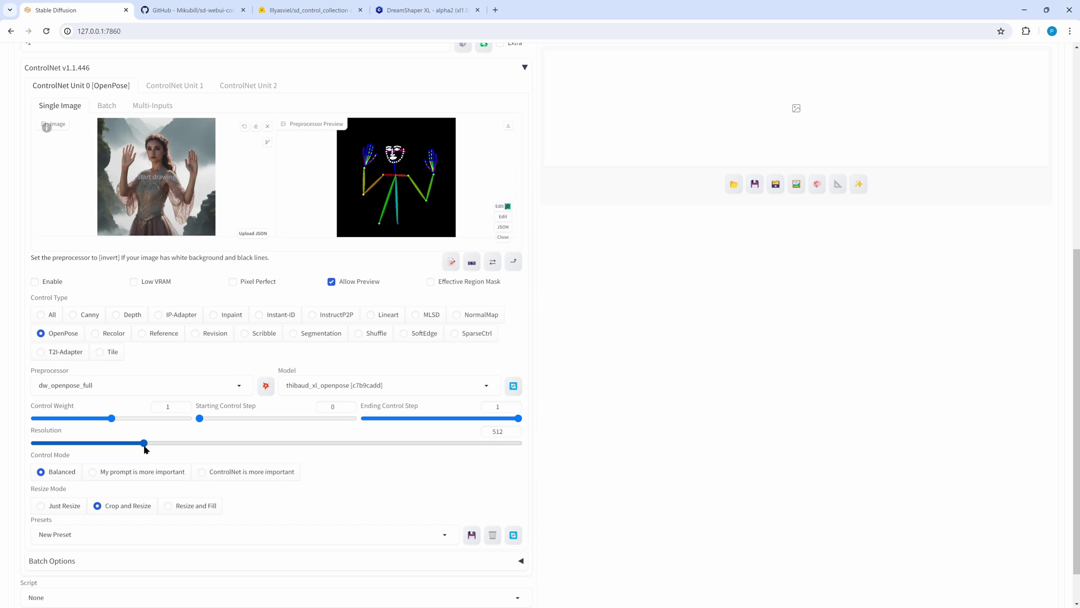
left_click_drag(144, 444, 269, 444)
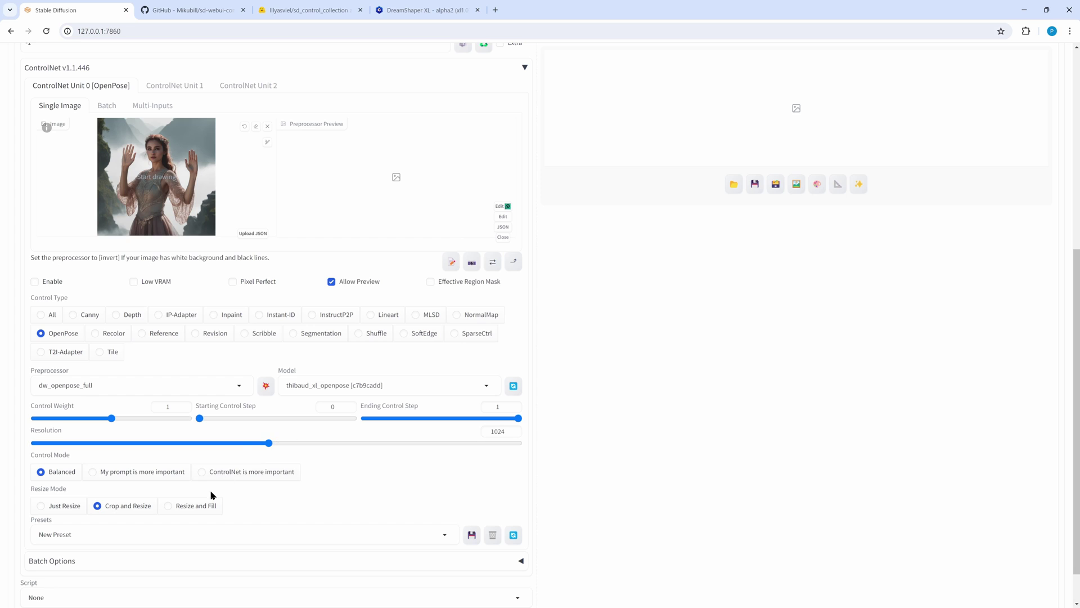
Rerun the preprocessor preview at the 1024 resolution and check the pose against the image in the OpenPose editor.
left_click(265, 386)
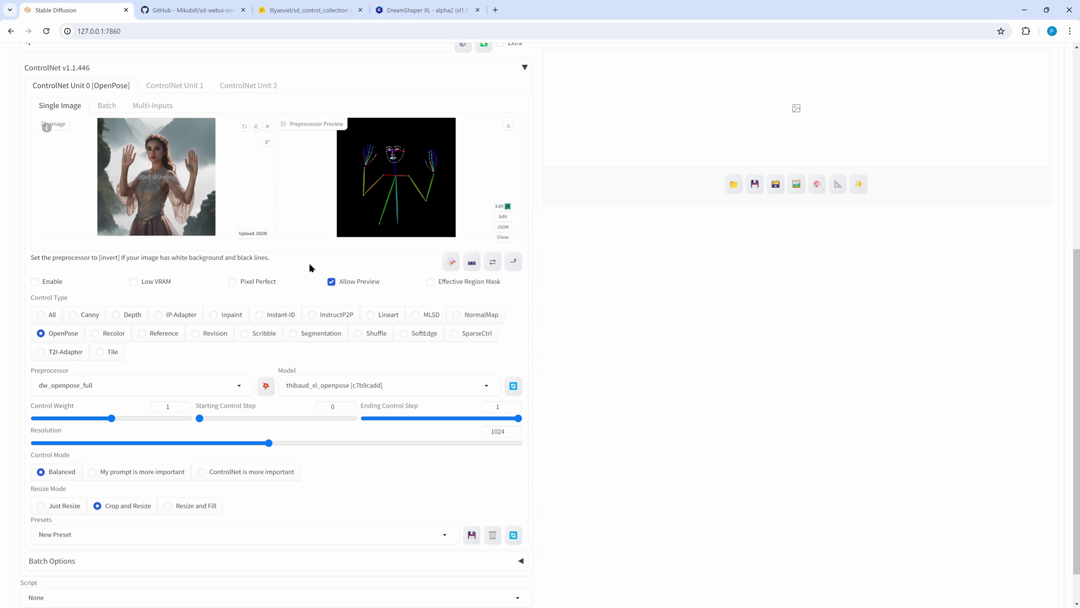
left_click(502, 216)
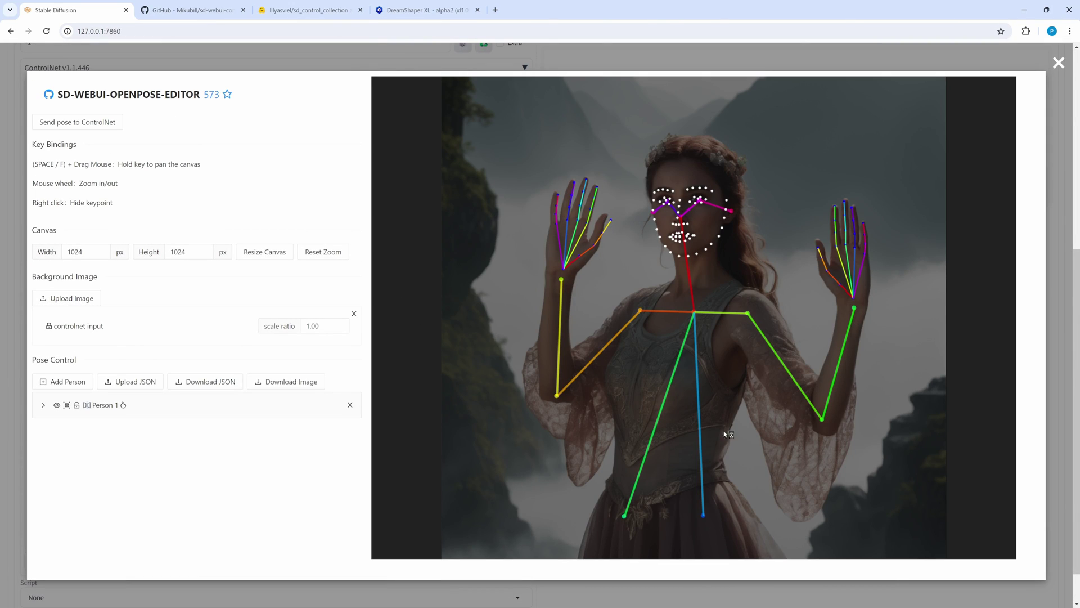
left_click(1059, 64)
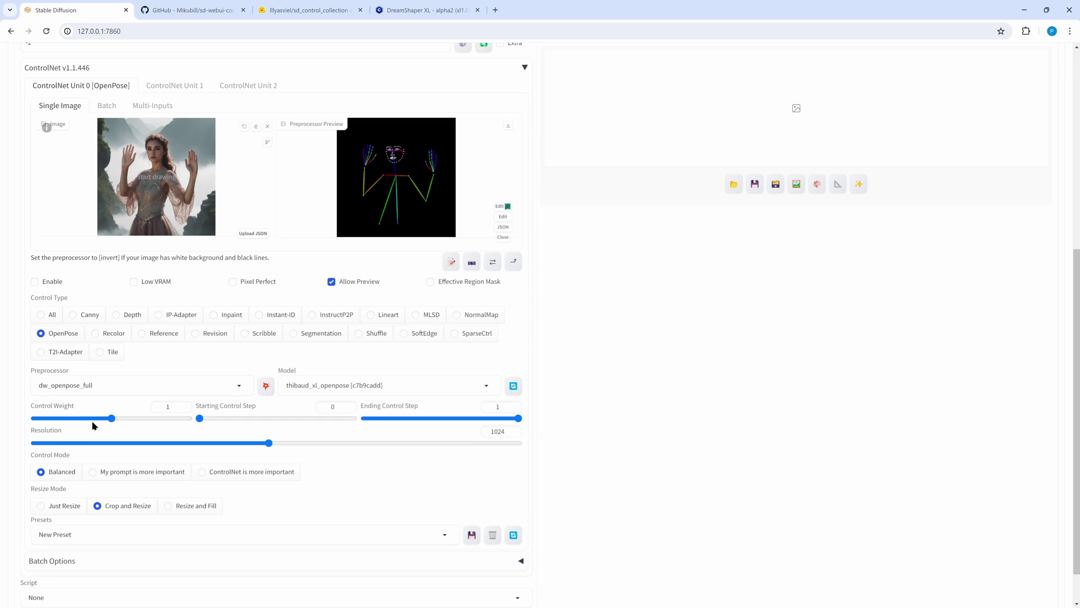
left_click(115, 385)
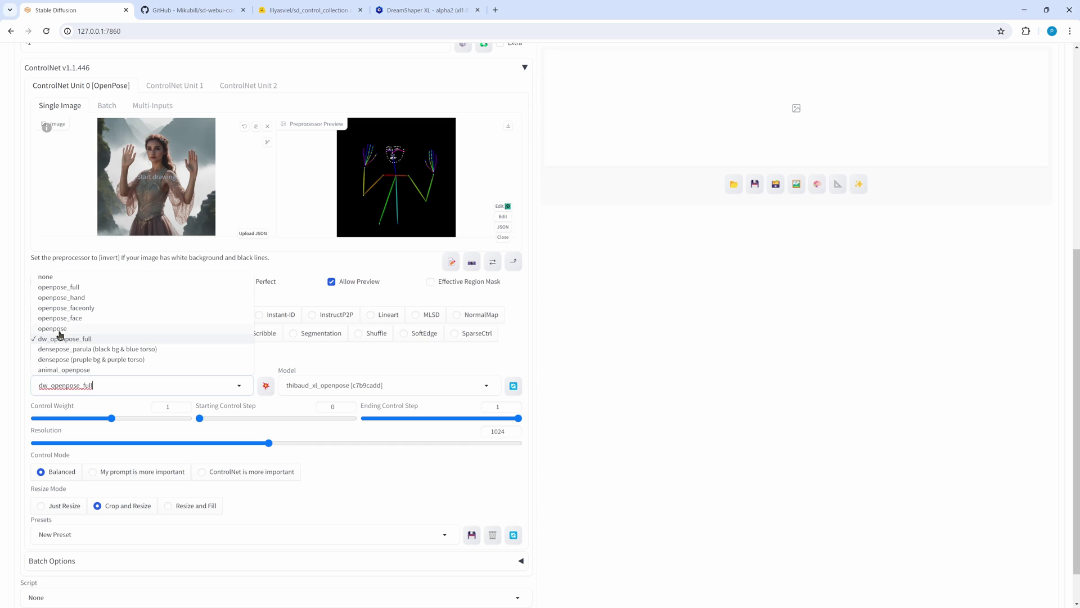
left_click(321, 358)
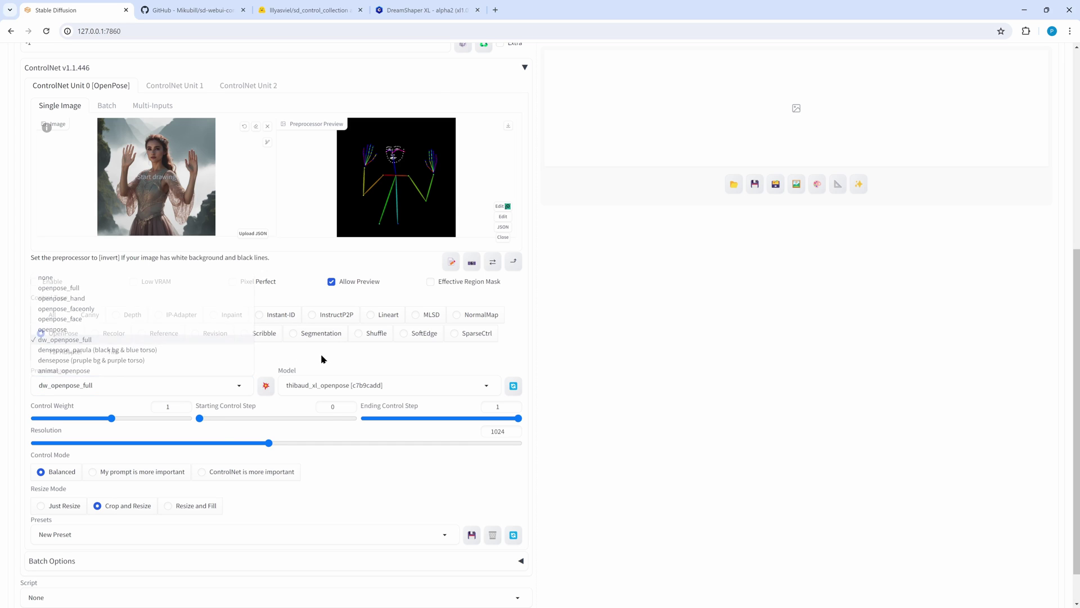
scroll(89, 513, "up", 2)
scroll(147, 576, "down", 3)
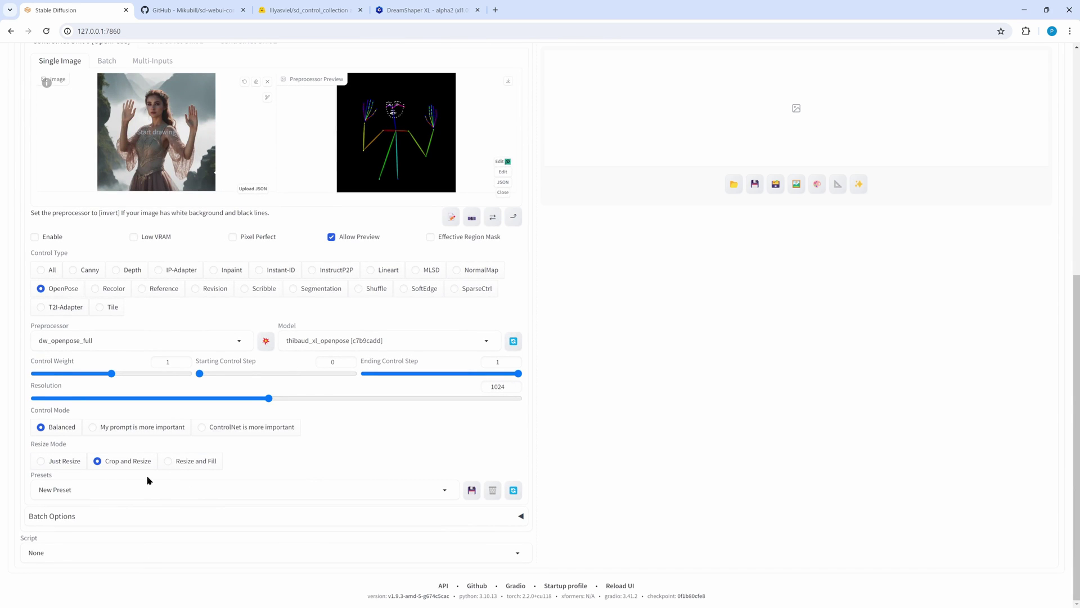
Enable ControlNet Unit 0, generate the txt2img image from the pose, and view the result enlarged.
left_click(34, 238)
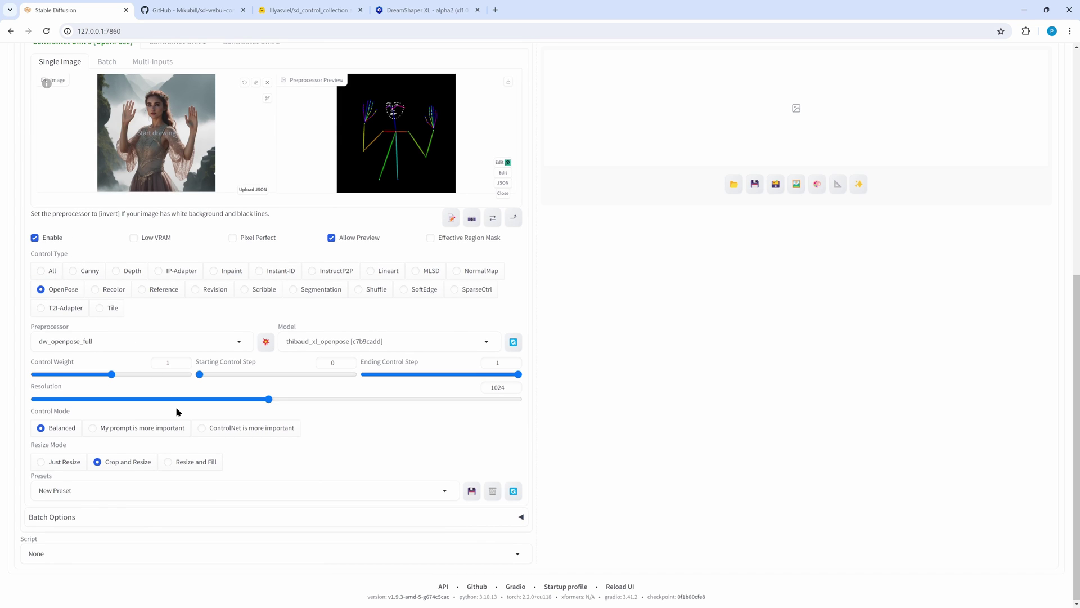
scroll(177, 413, "up", 2)
scroll(159, 429, "up", 5)
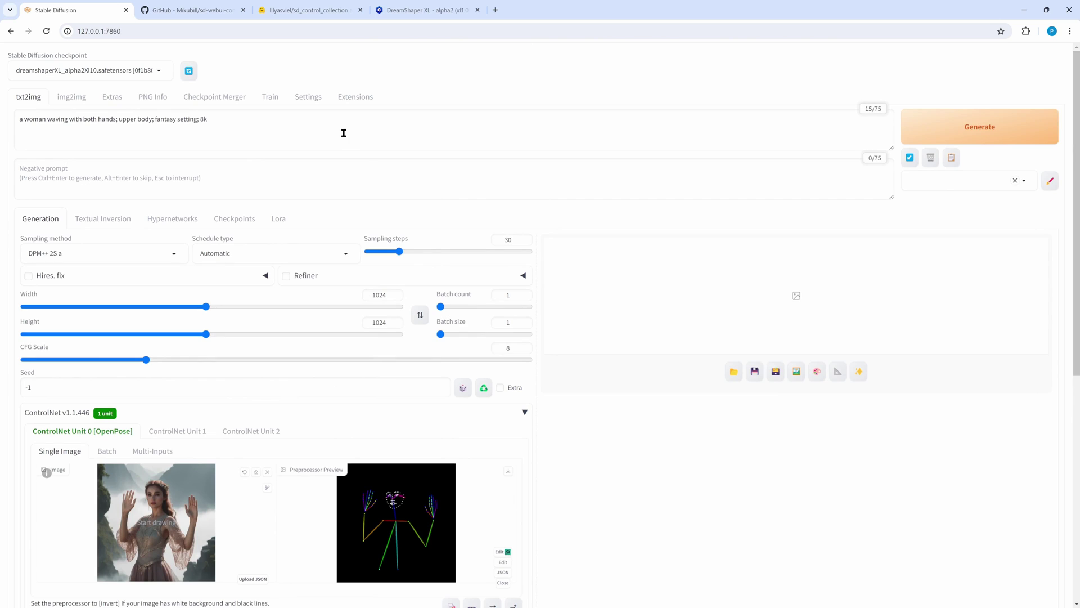
left_click(953, 135)
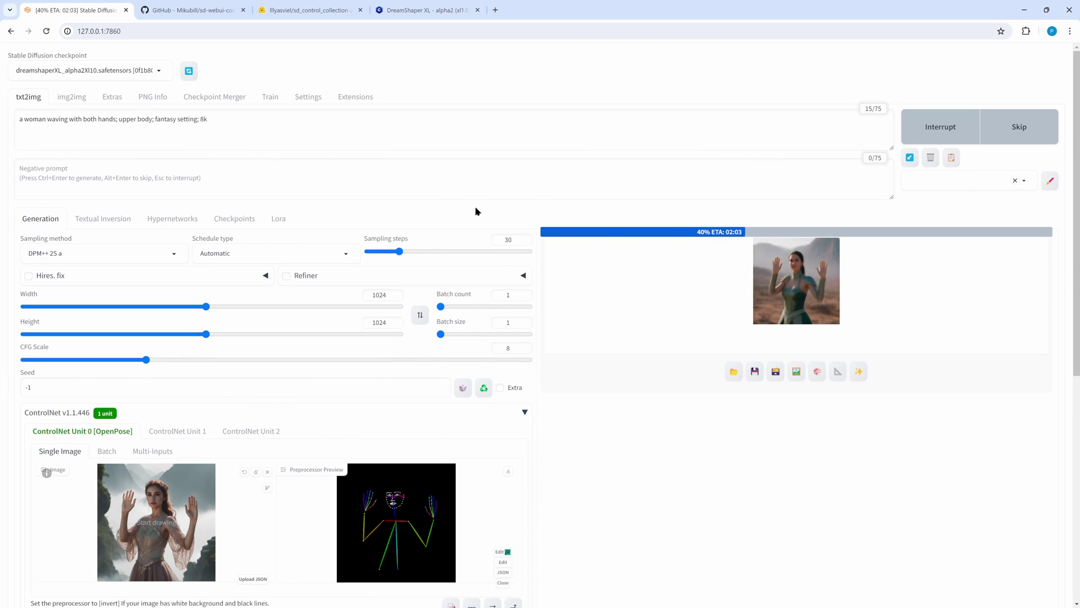
left_click(776, 337)
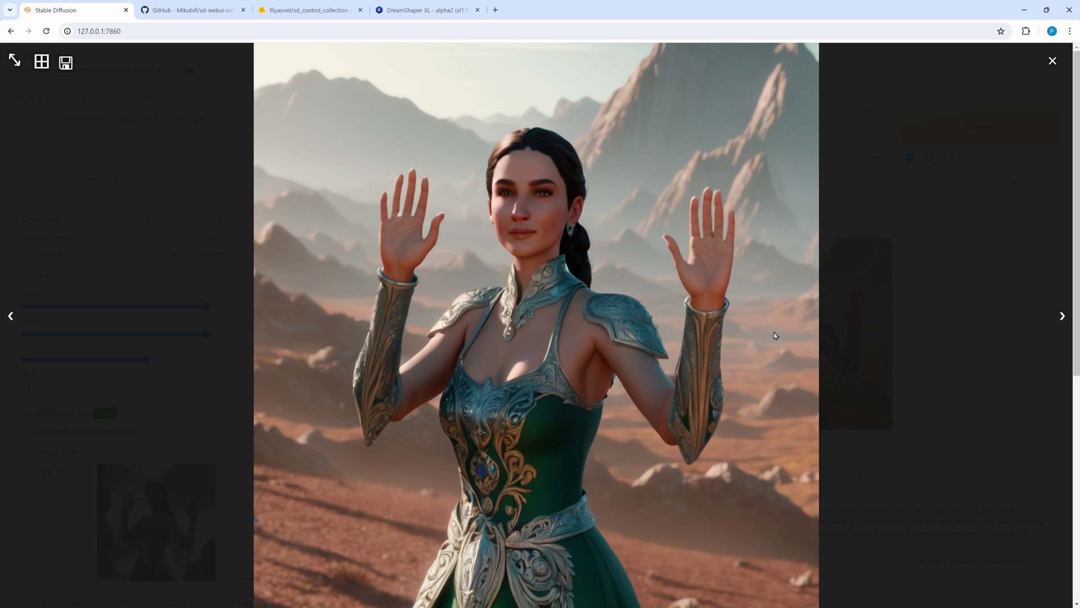